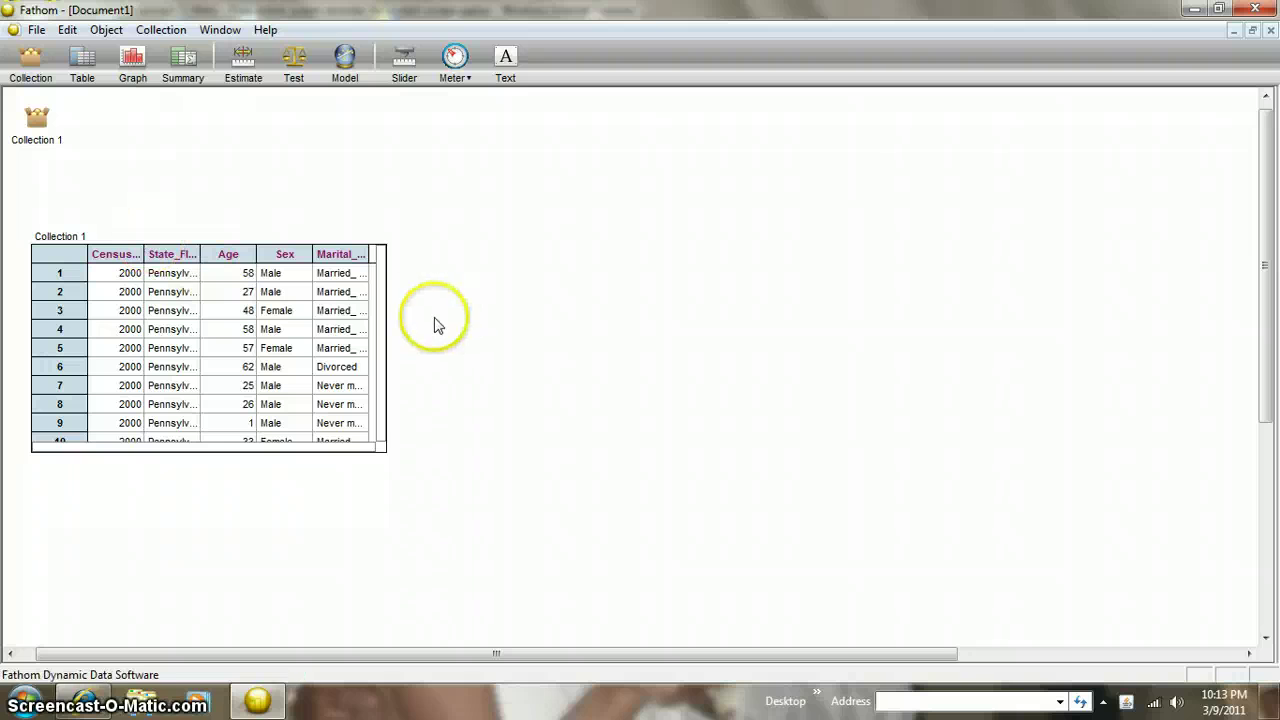
# Step: Look through the case table's rows and rename the collection as PA 2000
pyautogui.click(371, 294)
pyautogui.moveTo(383, 272); pyautogui.dragTo(364, 437)
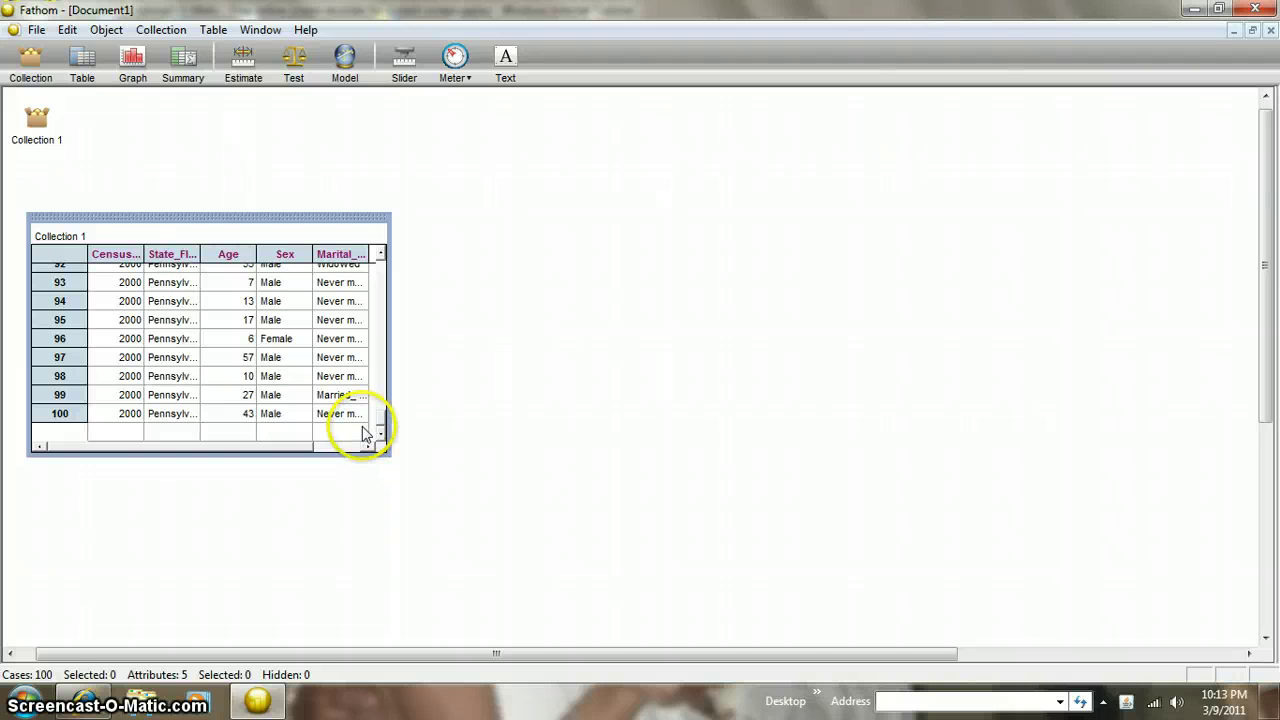
pyautogui.moveTo(364, 437); pyautogui.dragTo(364, 260)
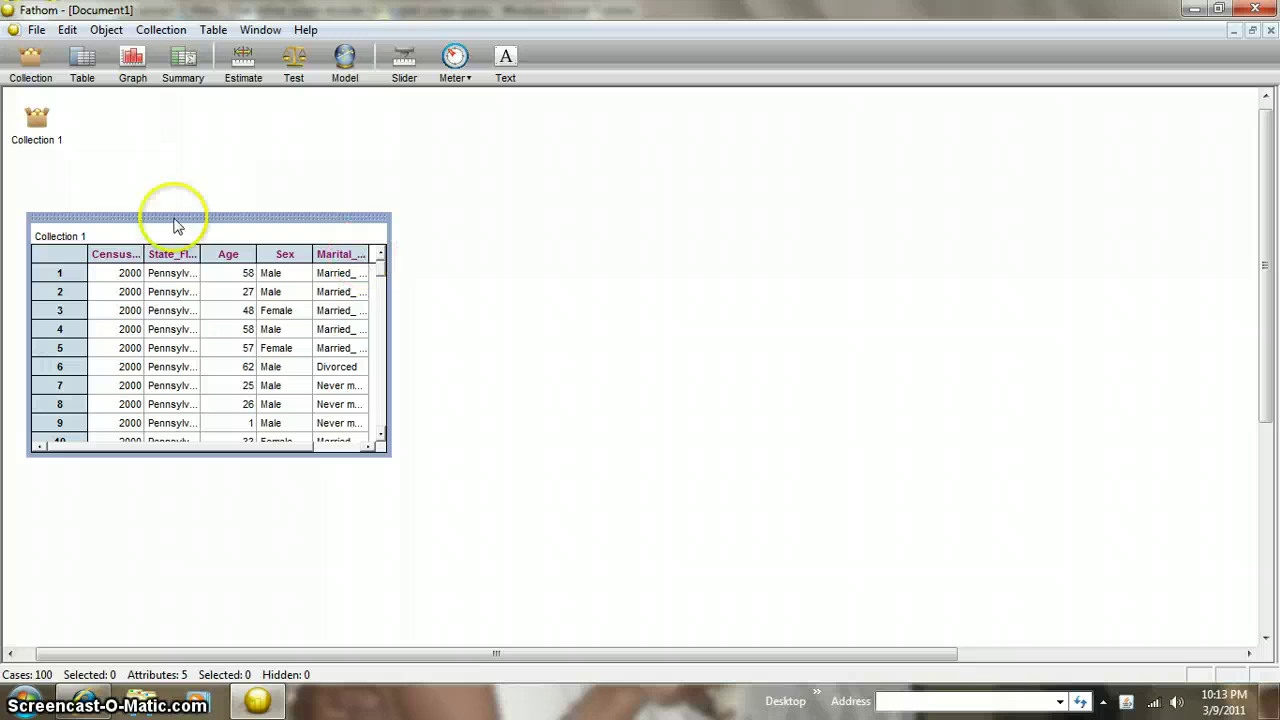
pyautogui.click(42, 132)
pyautogui.rightClick(48, 144)
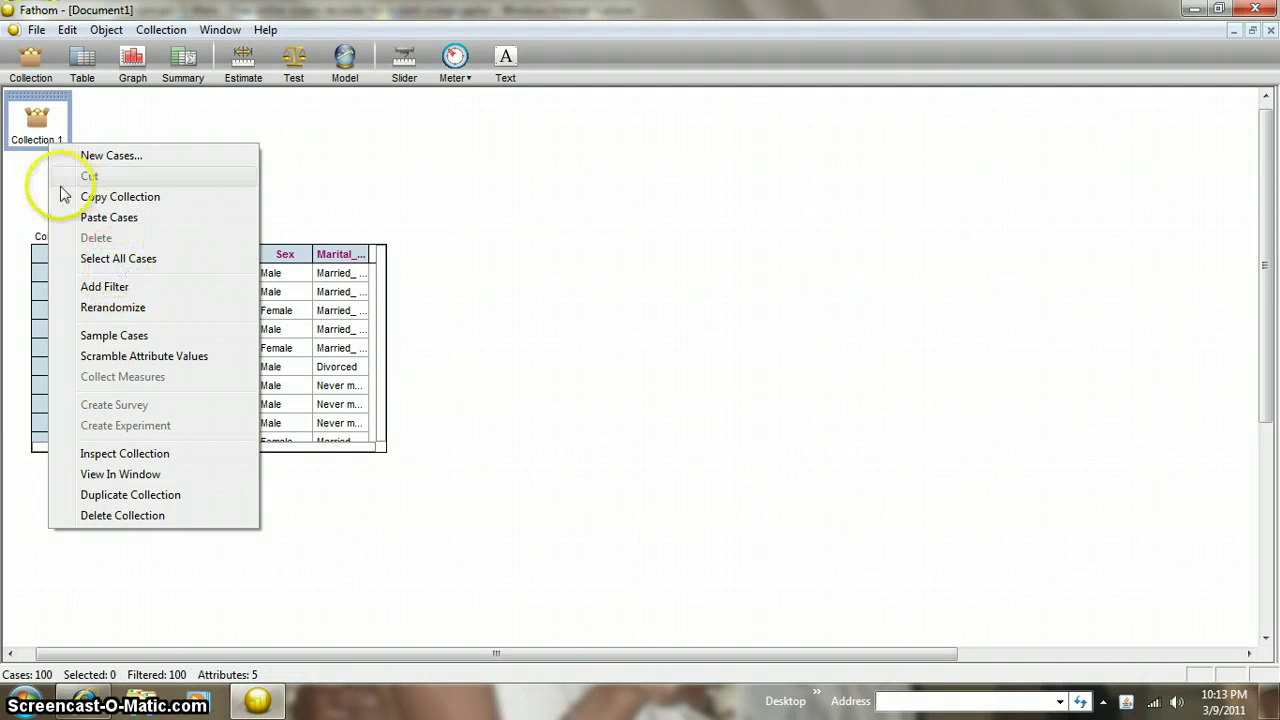
pyautogui.doubleClick(42, 140)
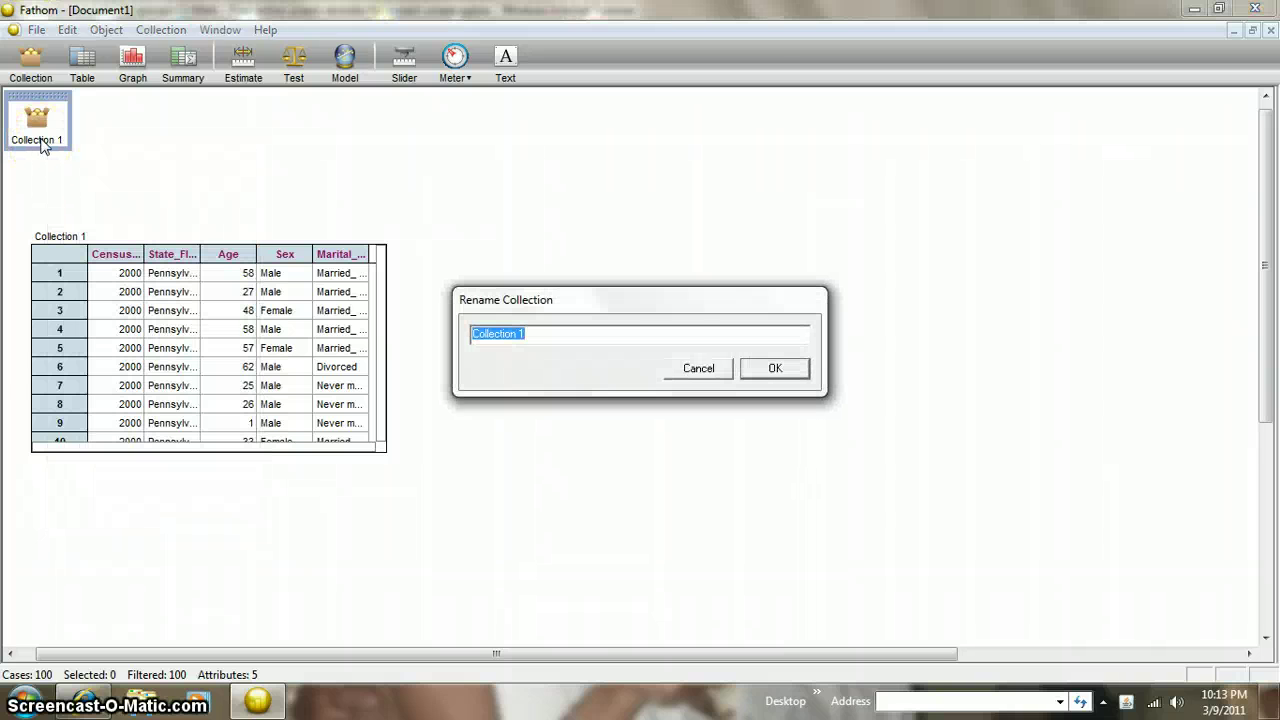
pyautogui.write('PA 20')
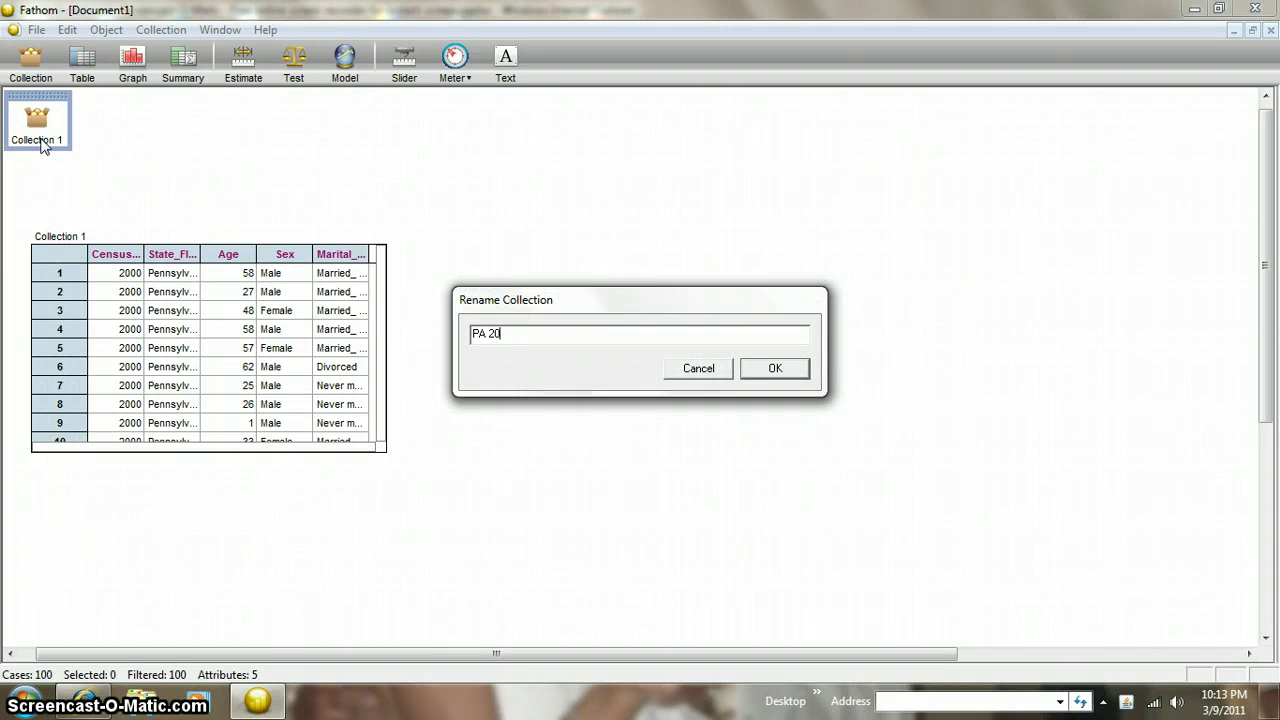
pyautogui.write('00')
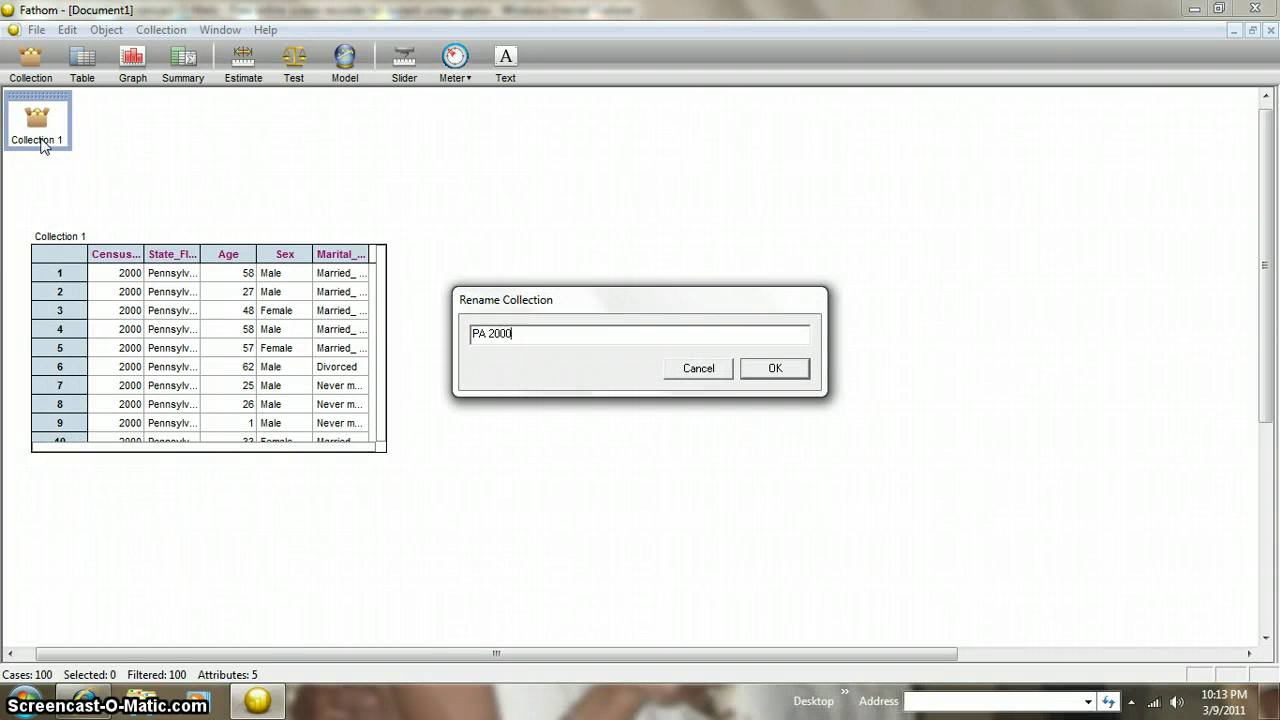
pyautogui.click(786, 374)
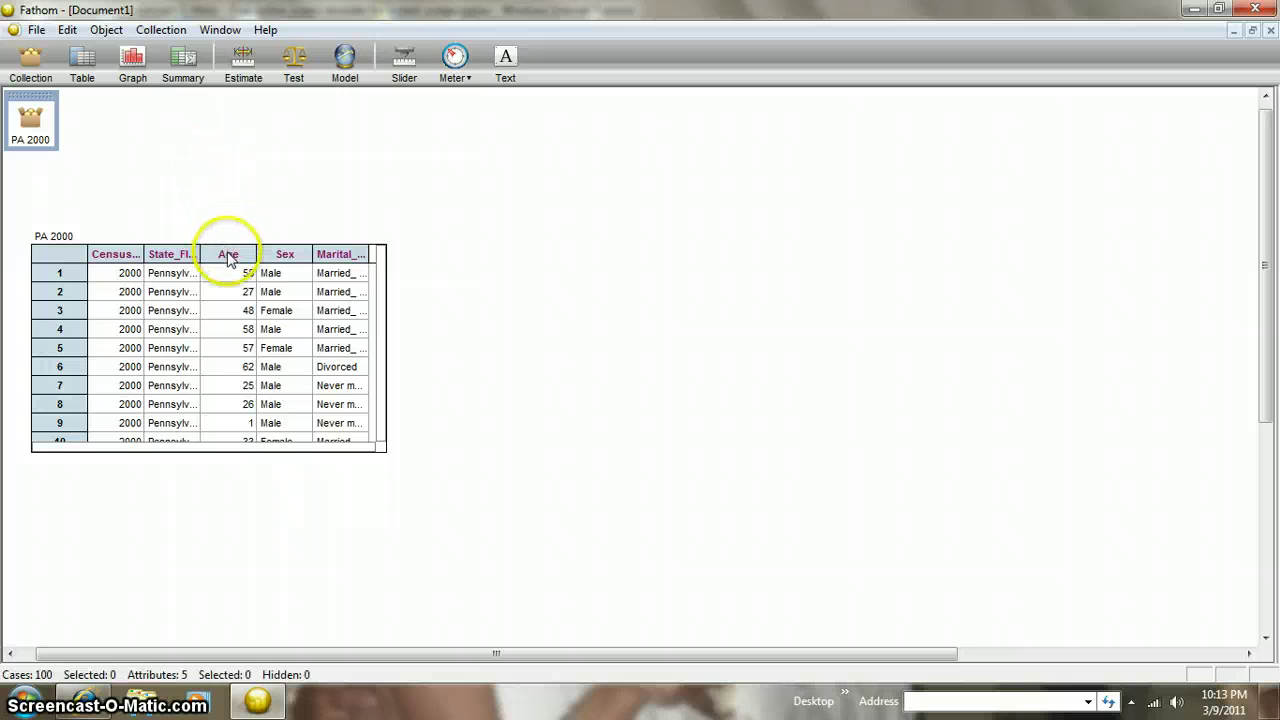
# Step: Add a new graph beside the case table and plot the Age attribute on its horizontal axis
pyautogui.click(228, 256)
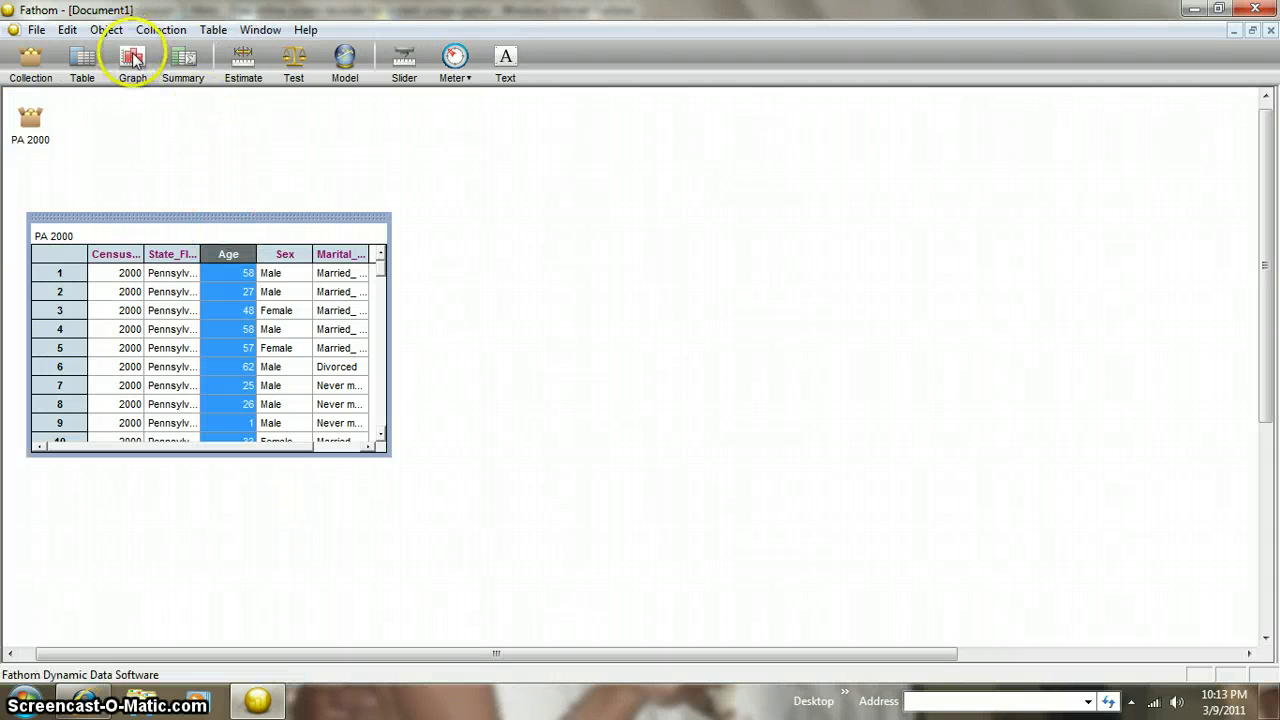
pyautogui.click(186, 134)
pyautogui.moveTo(172, 84); pyautogui.dragTo(611, 195)
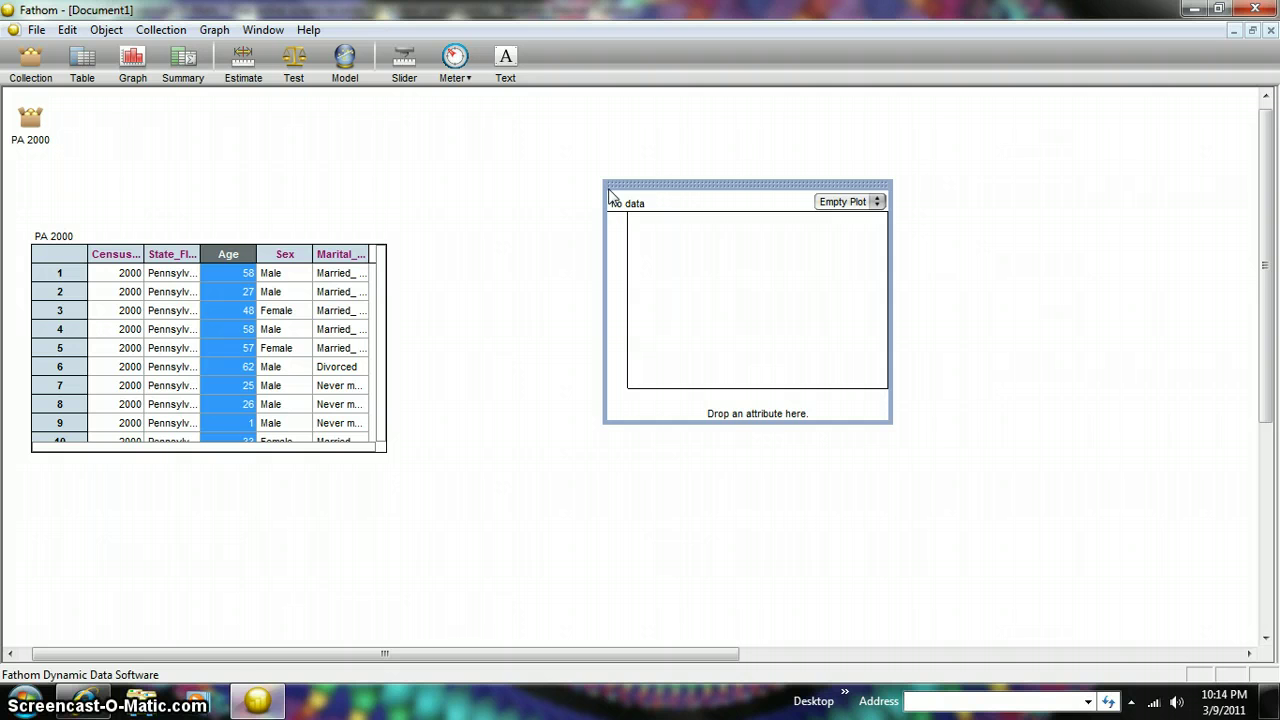
pyautogui.click(238, 252)
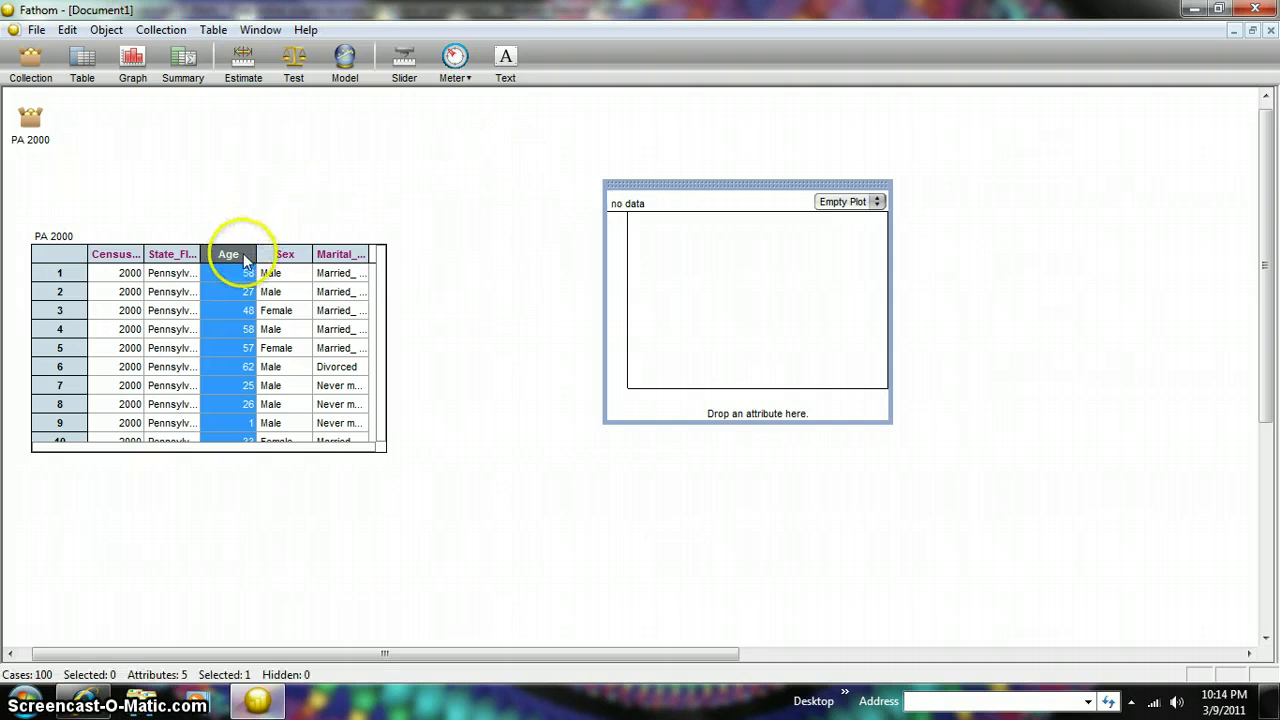
pyautogui.moveTo(243, 253); pyautogui.dragTo(700, 400)
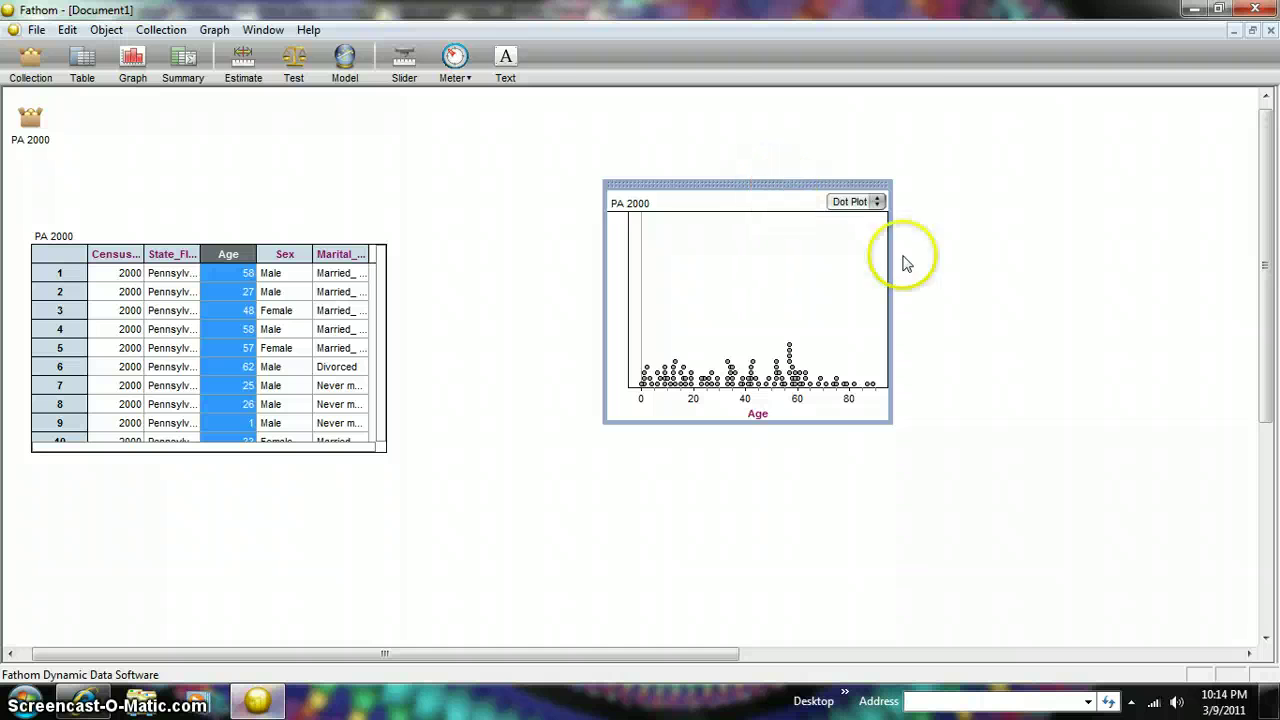
# Step: Change the Age graph to a Histogram and move it farther away from the case table
pyautogui.click(877, 206)
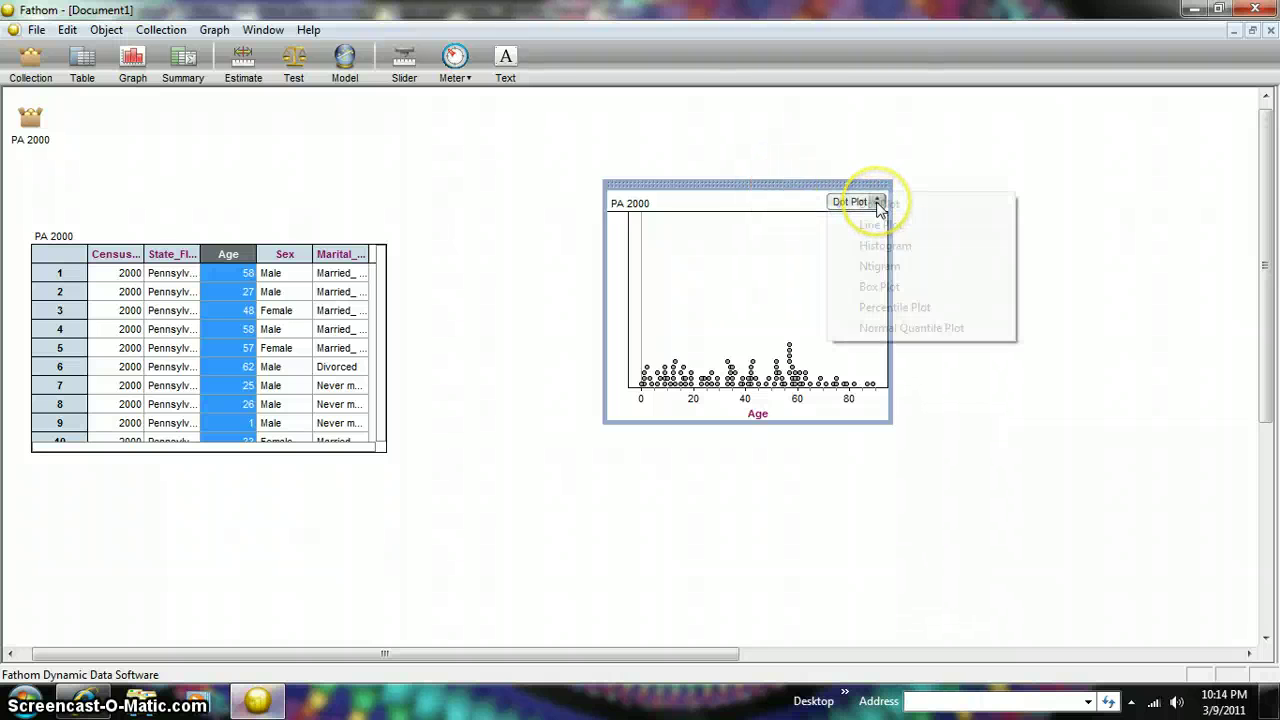
pyautogui.click(883, 245)
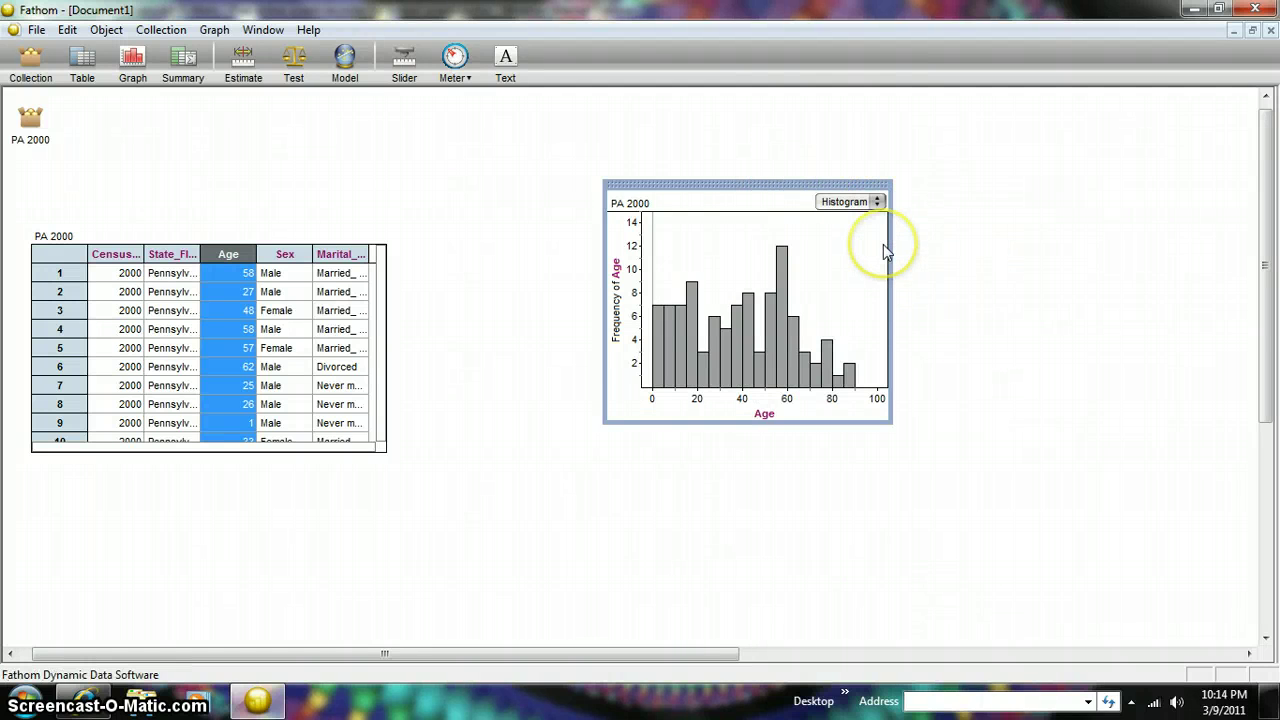
pyautogui.moveTo(779, 195); pyautogui.dragTo(1042, 153)
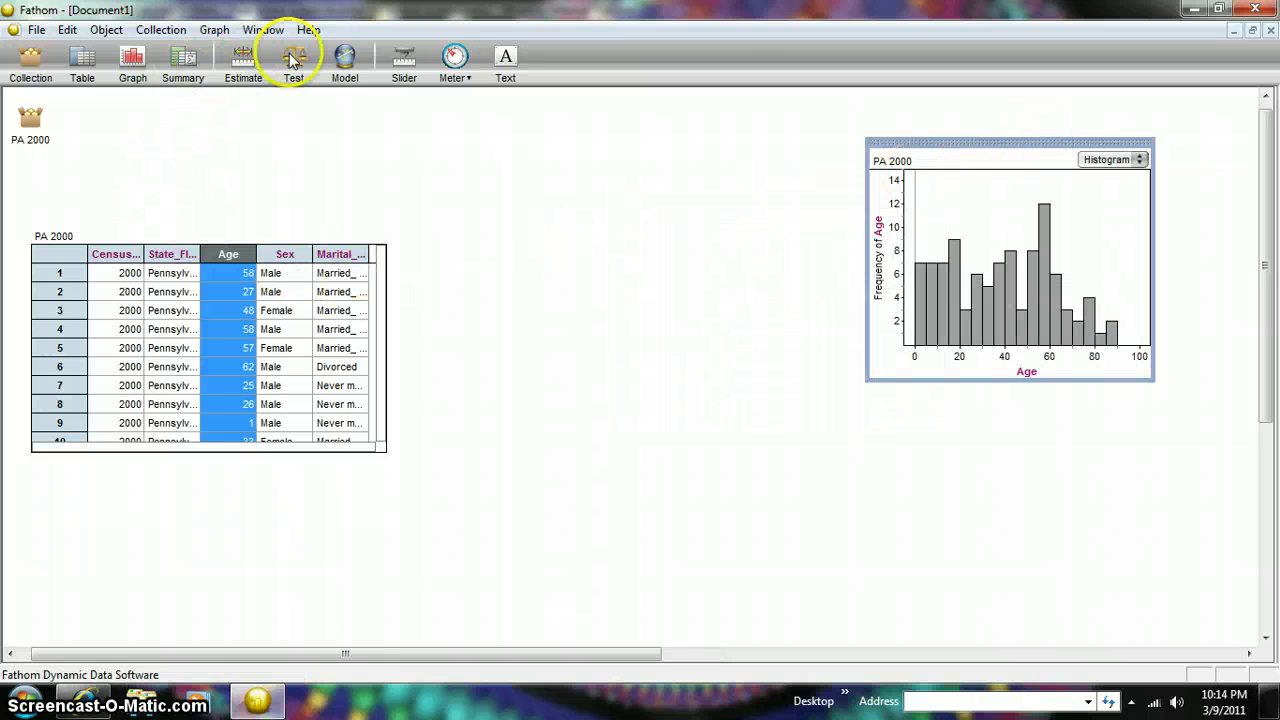
# Step: Add a Test Mean hypothesis test between the table and the histogram, with Age as its numeric attribute
pyautogui.moveTo(292, 60); pyautogui.dragTo(472, 130)
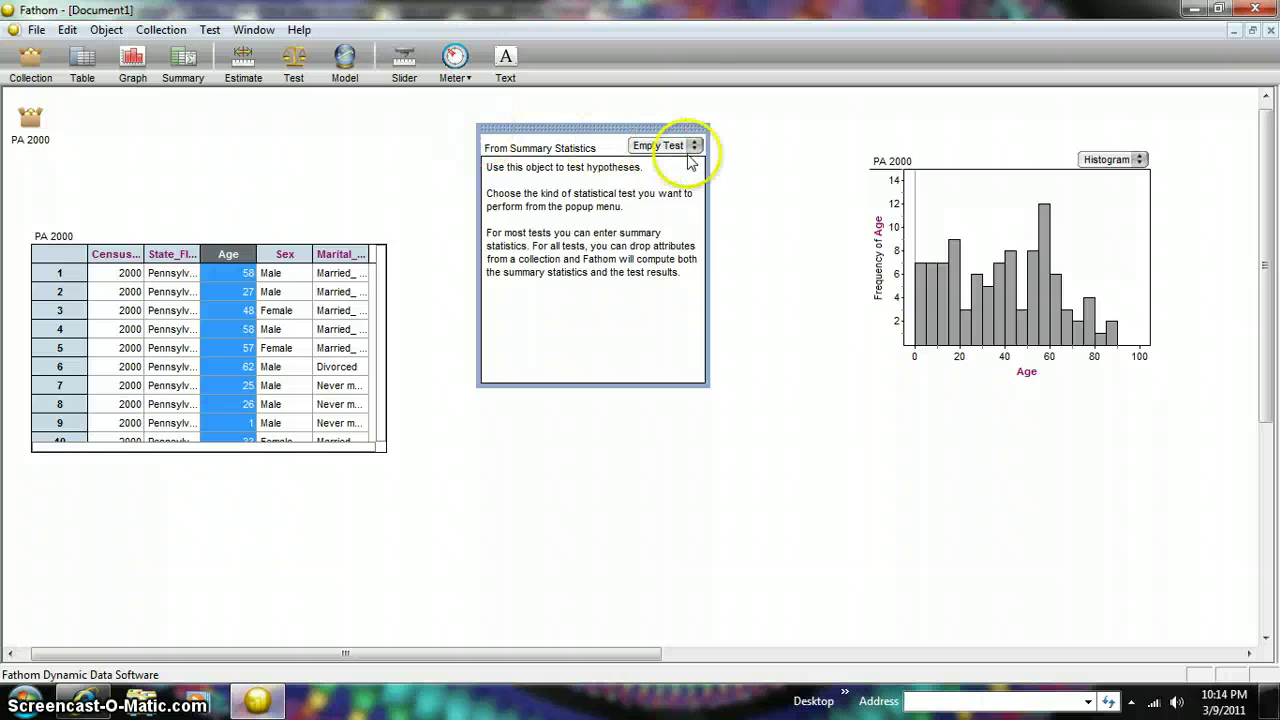
pyautogui.click(694, 146)
pyautogui.click(700, 174)
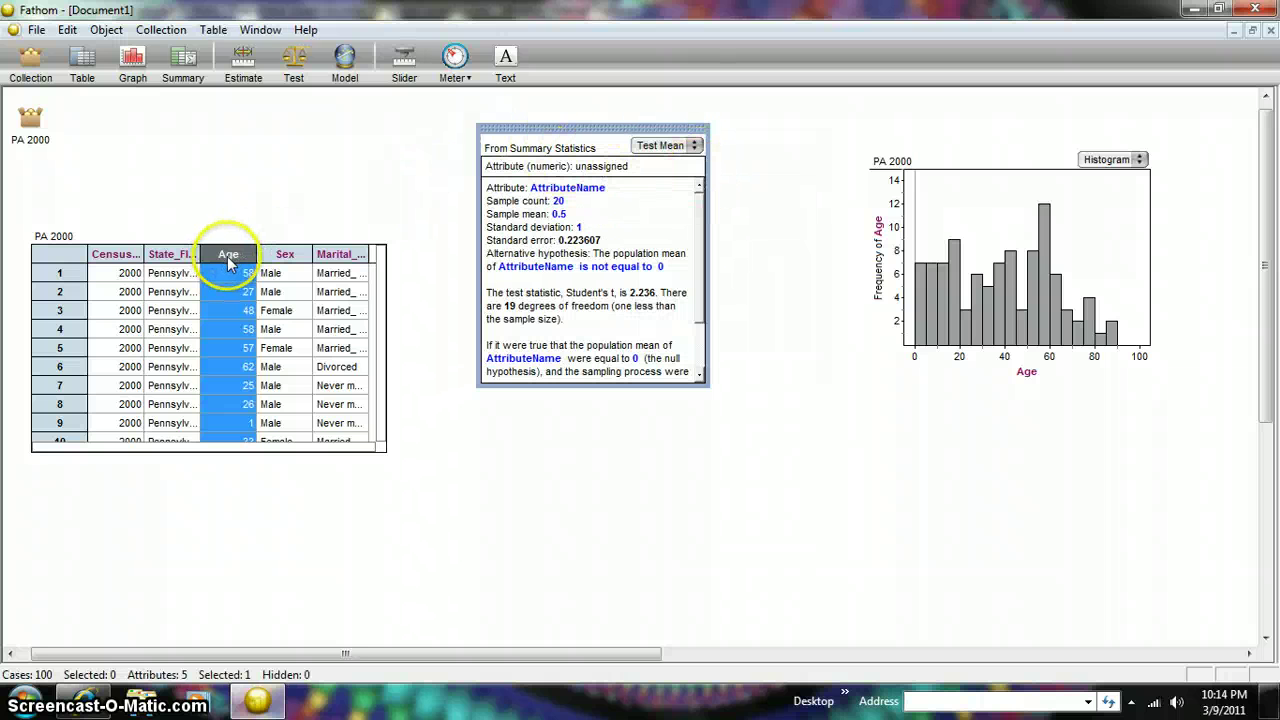
pyautogui.moveTo(222, 253); pyautogui.dragTo(578, 166)
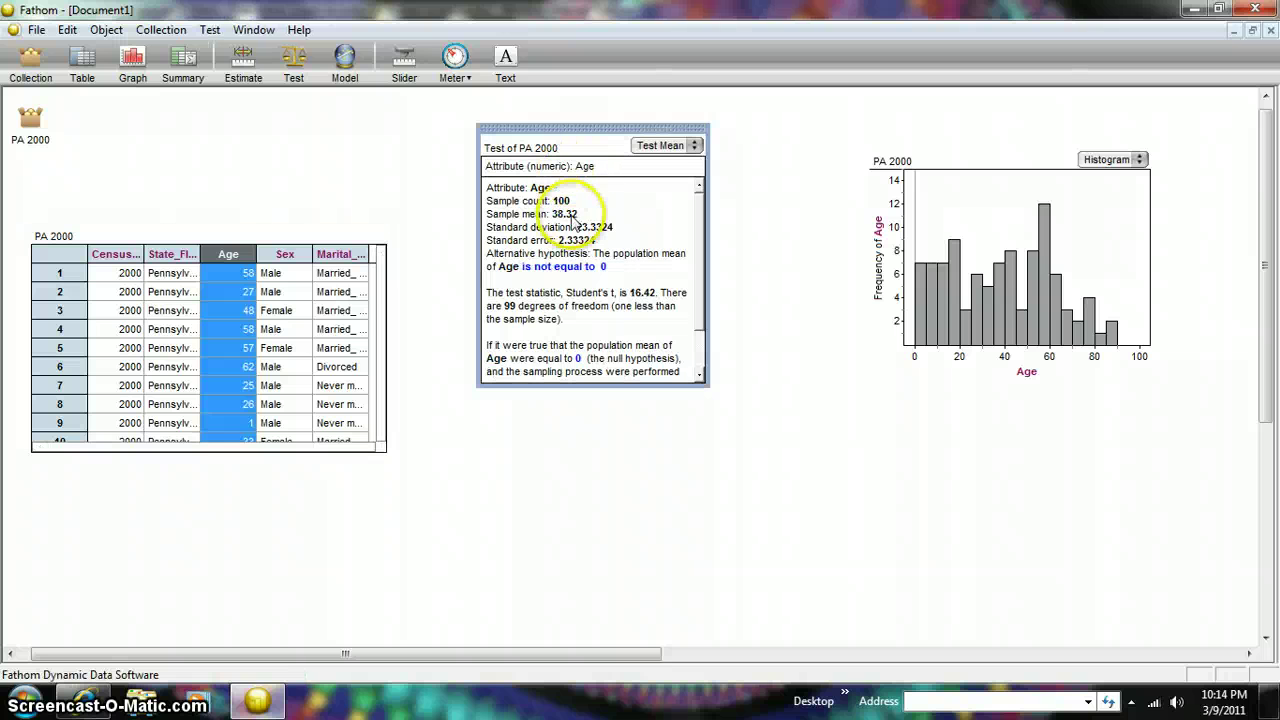
# Step: Set the alternative hypothesis comparison for the population mean of Age to "is greater than"
pyautogui.click(585, 270)
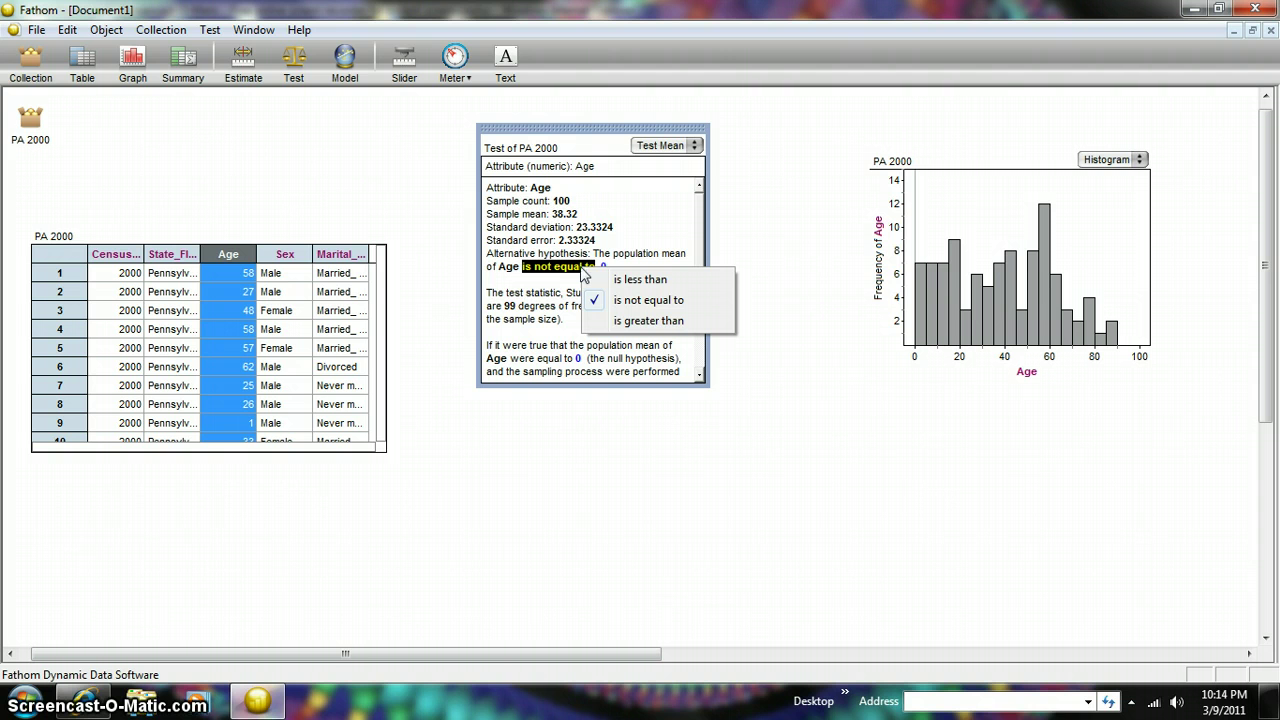
pyautogui.click(628, 303)
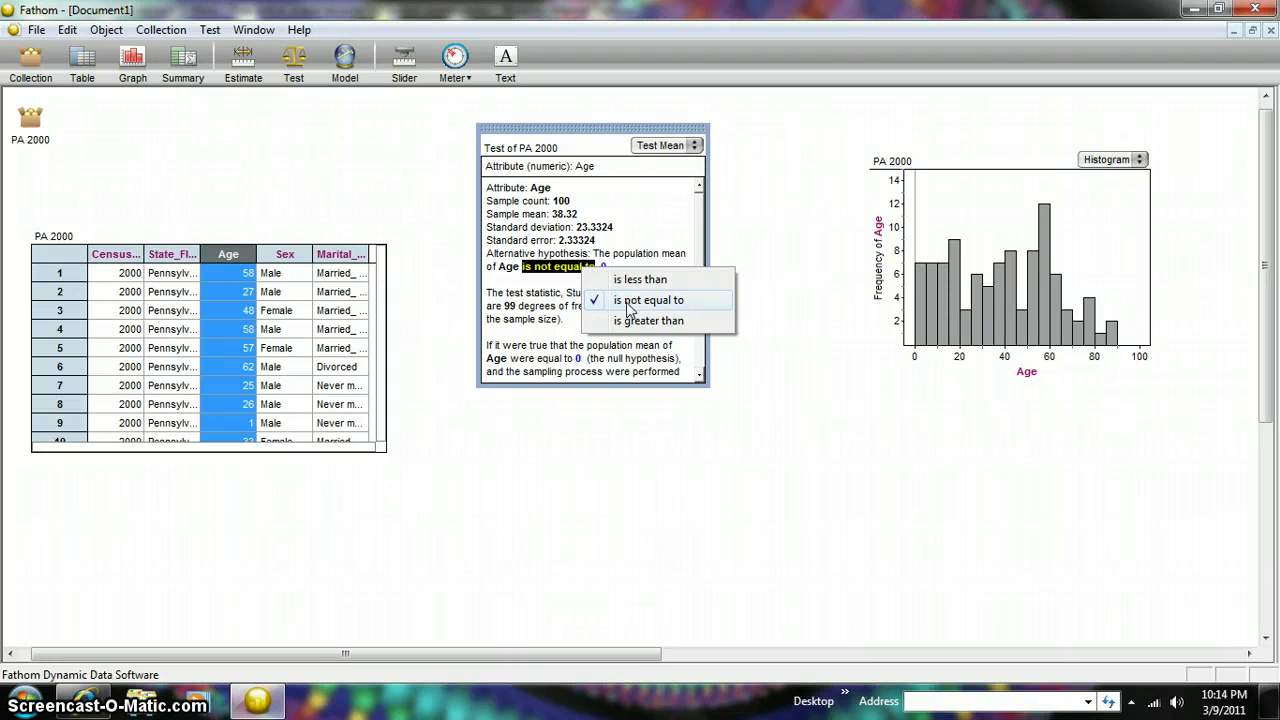
pyautogui.click(630, 325)
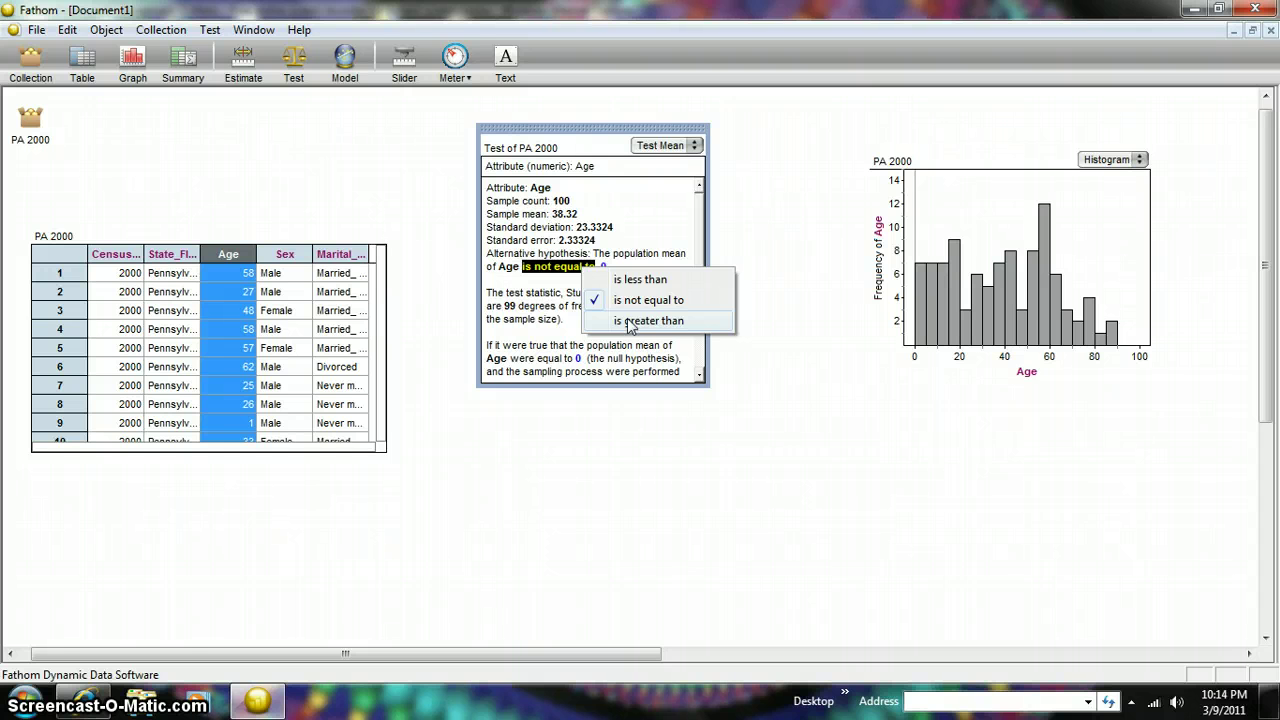
pyautogui.click(630, 321)
# Step: Set the hypothesized population mean of Age to 40 and enlarge the test box to fit its full text
pyautogui.click(606, 242)
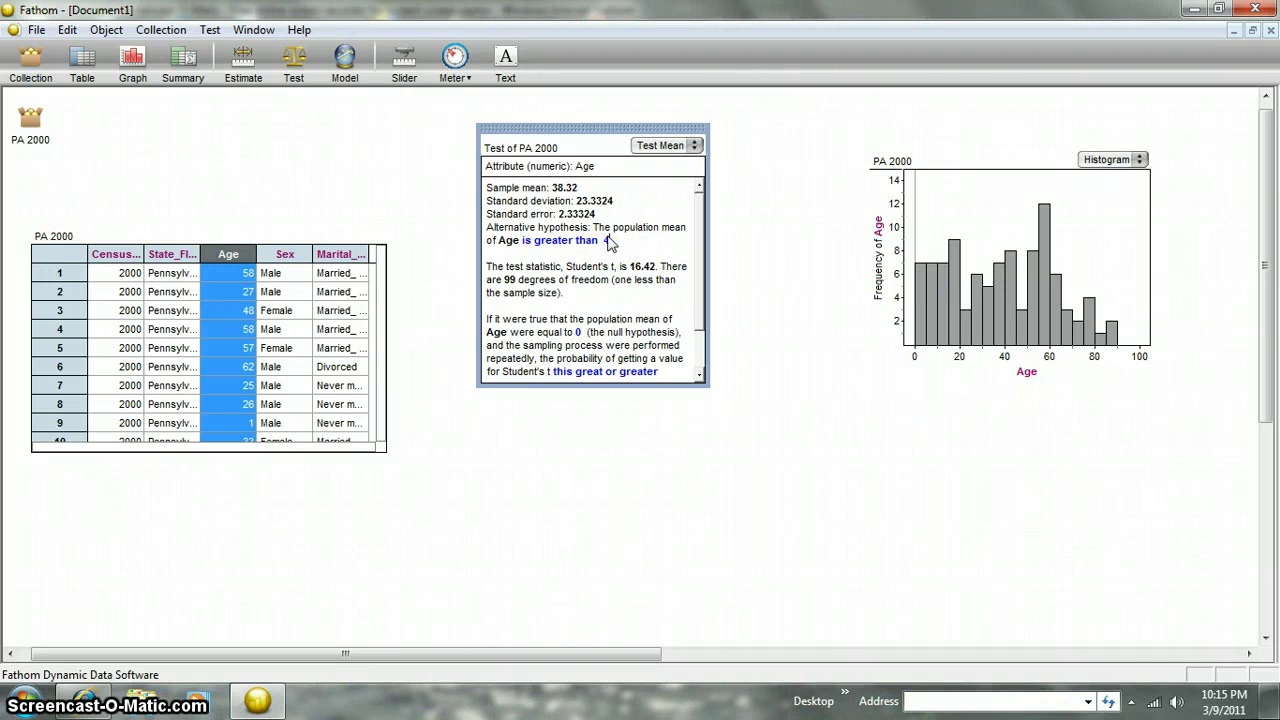
pyautogui.write('4')
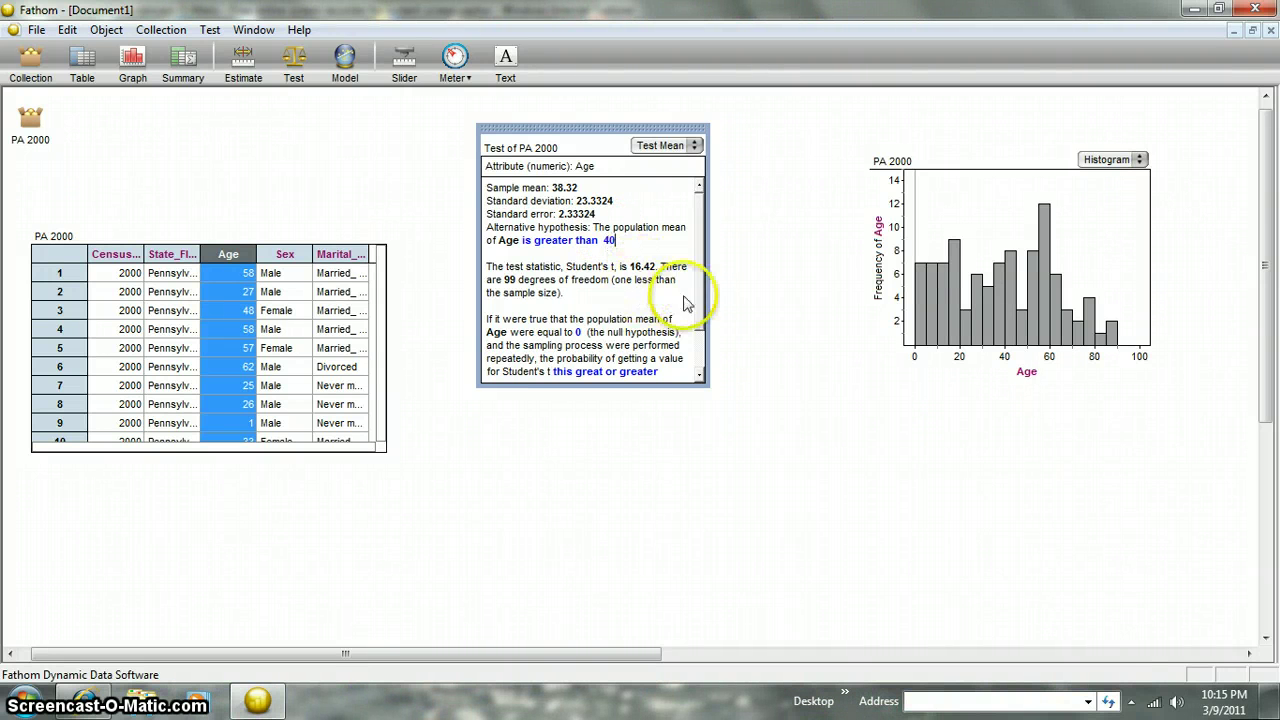
pyautogui.write('0')
pyautogui.scroll(-1, 698, 310)
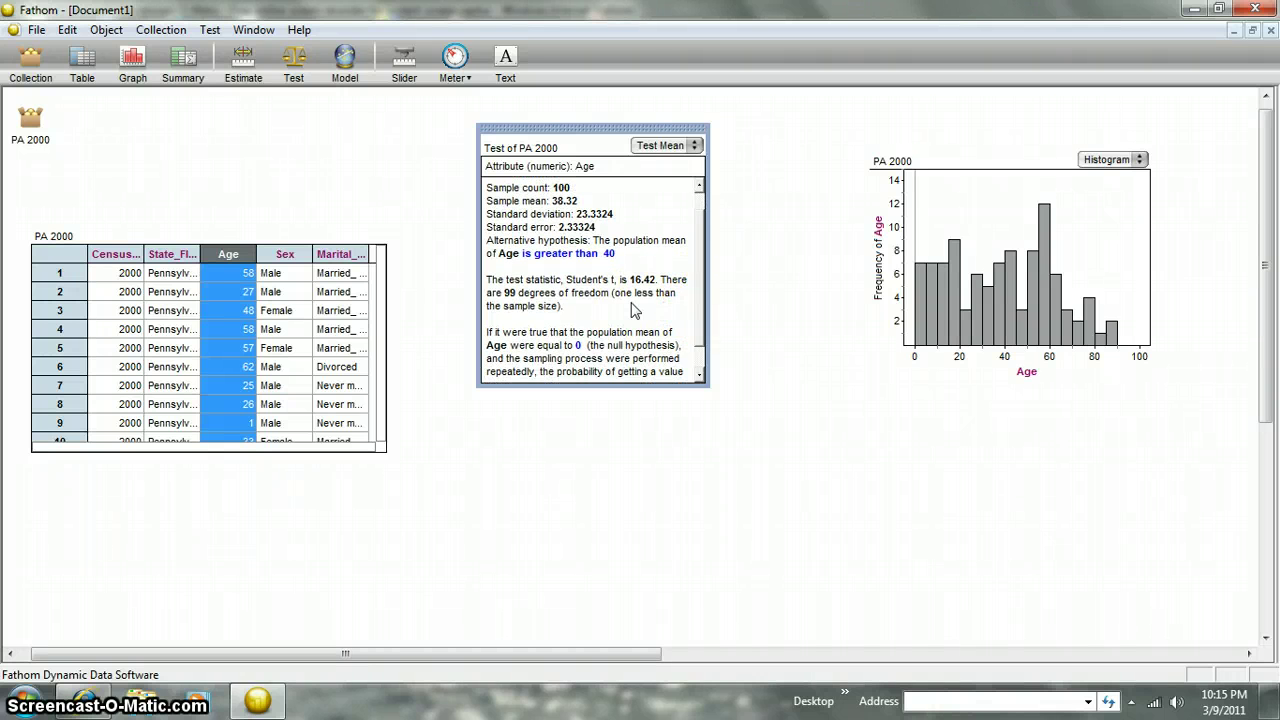
pyautogui.scroll(-1, 632, 311)
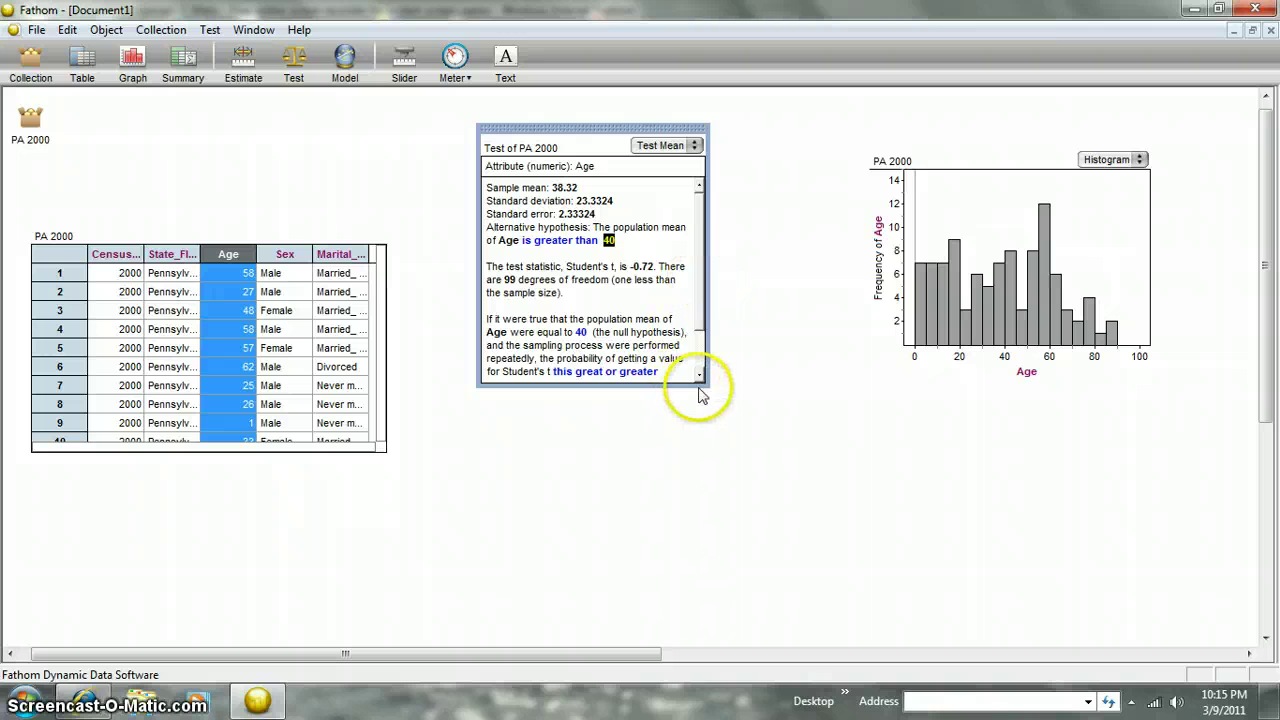
pyautogui.moveTo(708, 389); pyautogui.dragTo(763, 428)
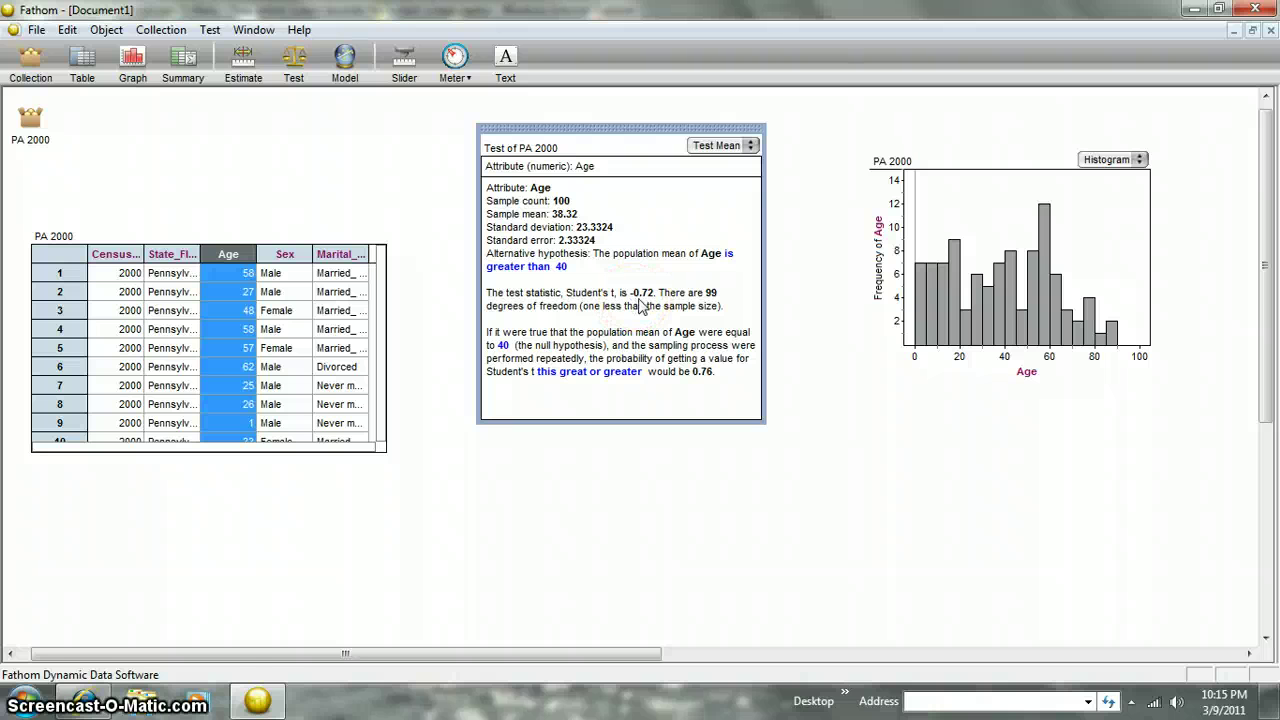
# Step: Turn off the Verbose display of the Age hypothesis test
pyautogui.click(210, 310)
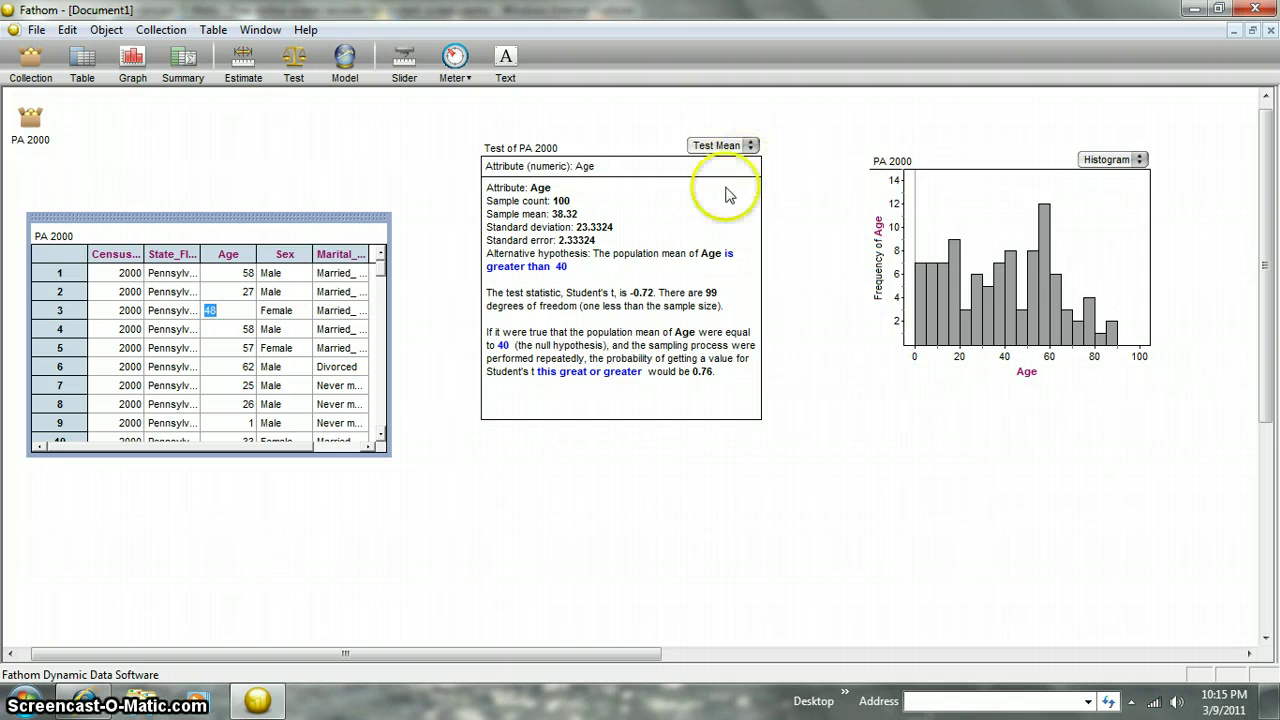
pyautogui.rightClick(715, 222)
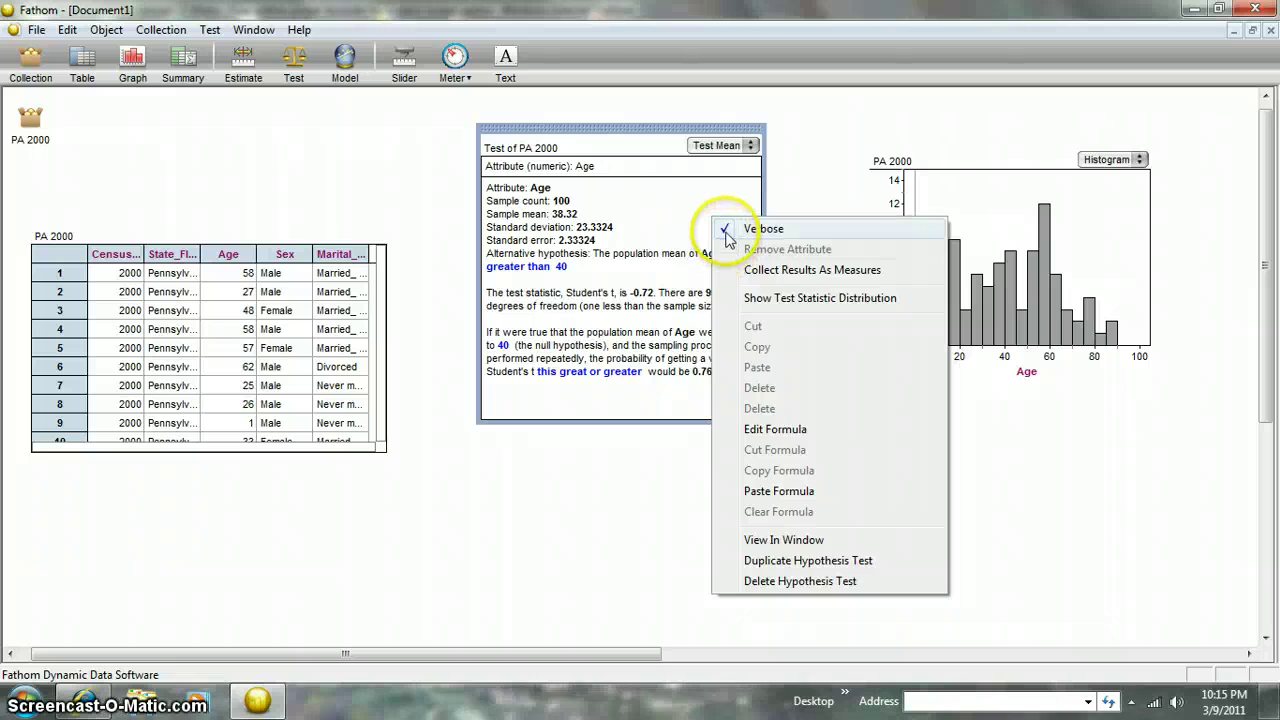
pyautogui.click(730, 231)
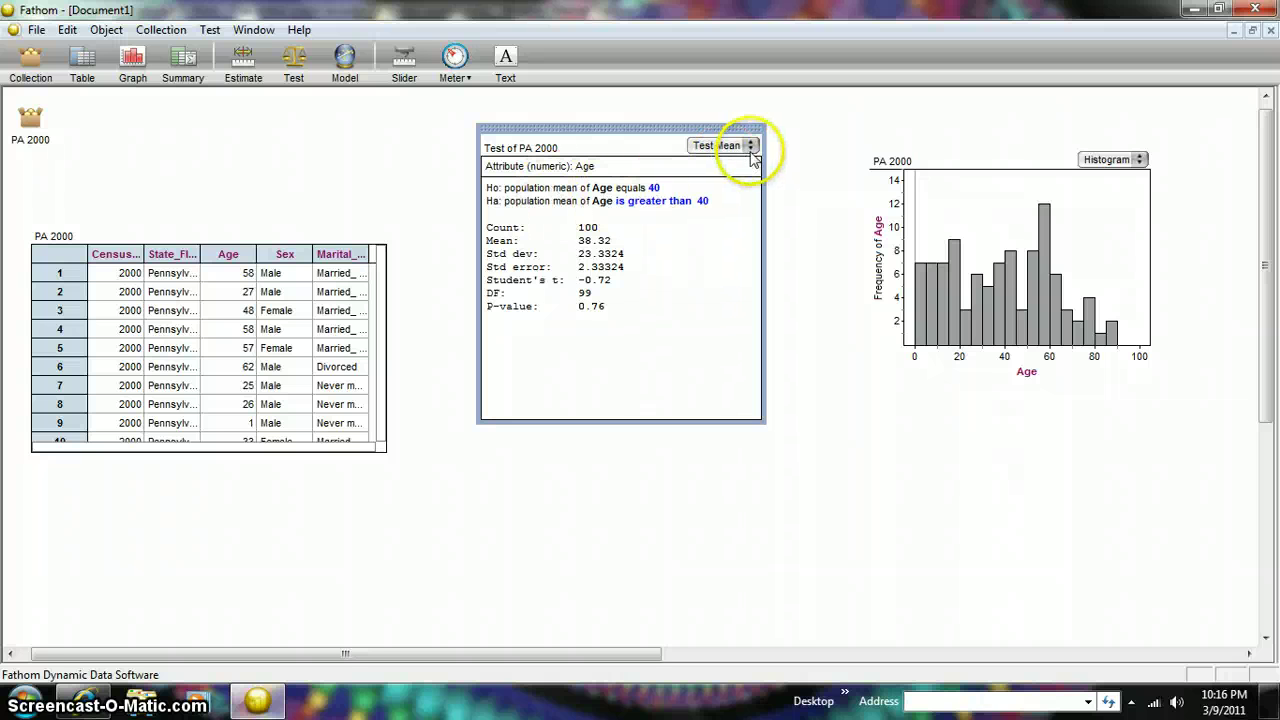
# Step: Show the test statistic distribution for the Age test and place its plot beside the test, partly over the histogram
pyautogui.rightClick(744, 224)
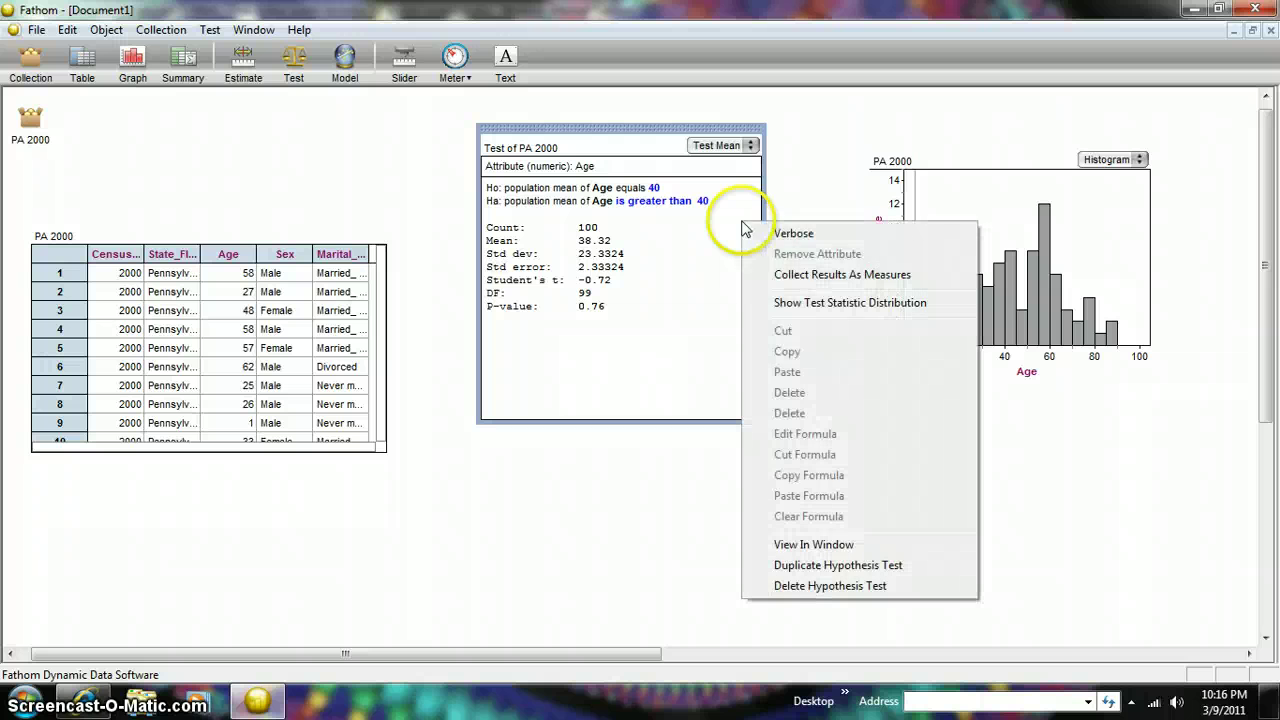
pyautogui.click(785, 301)
pyautogui.moveTo(872, 396); pyautogui.dragTo(906, 156)
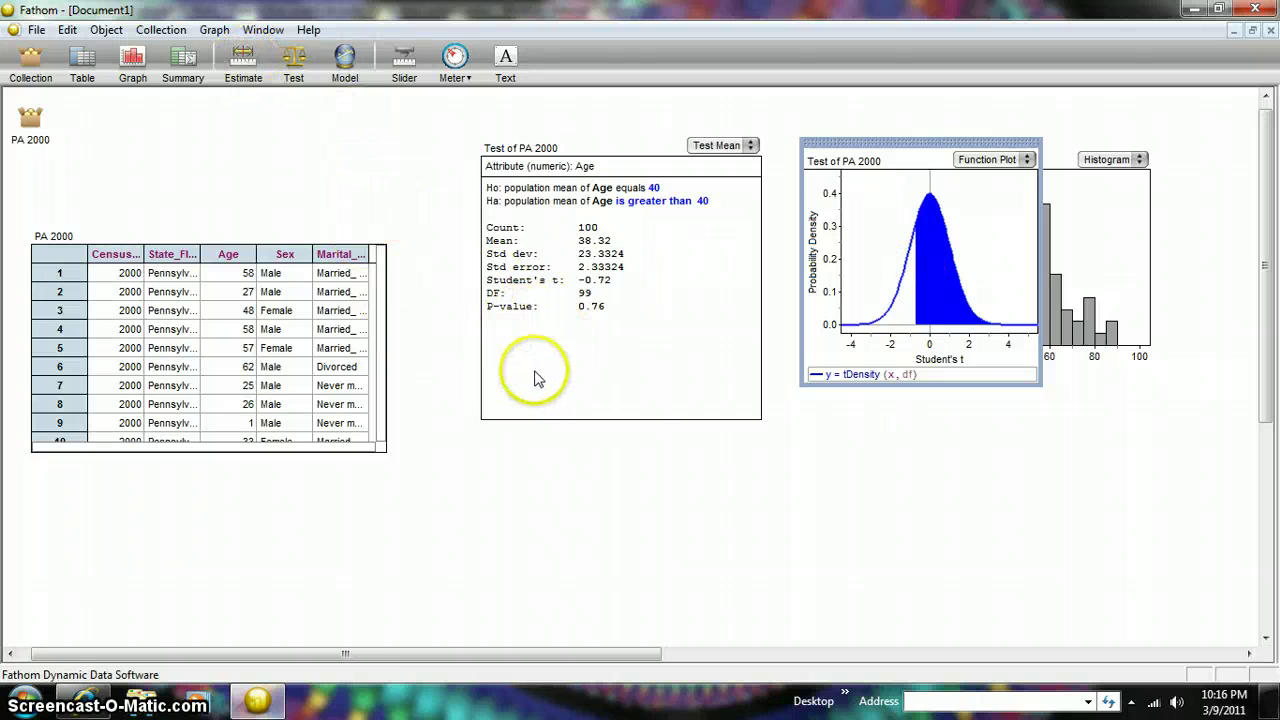
# Step: Add an Estimate Mean object for the Age attribute and move it up over the lower part of the distribution plot
pyautogui.moveTo(242, 76); pyautogui.dragTo(820, 366)
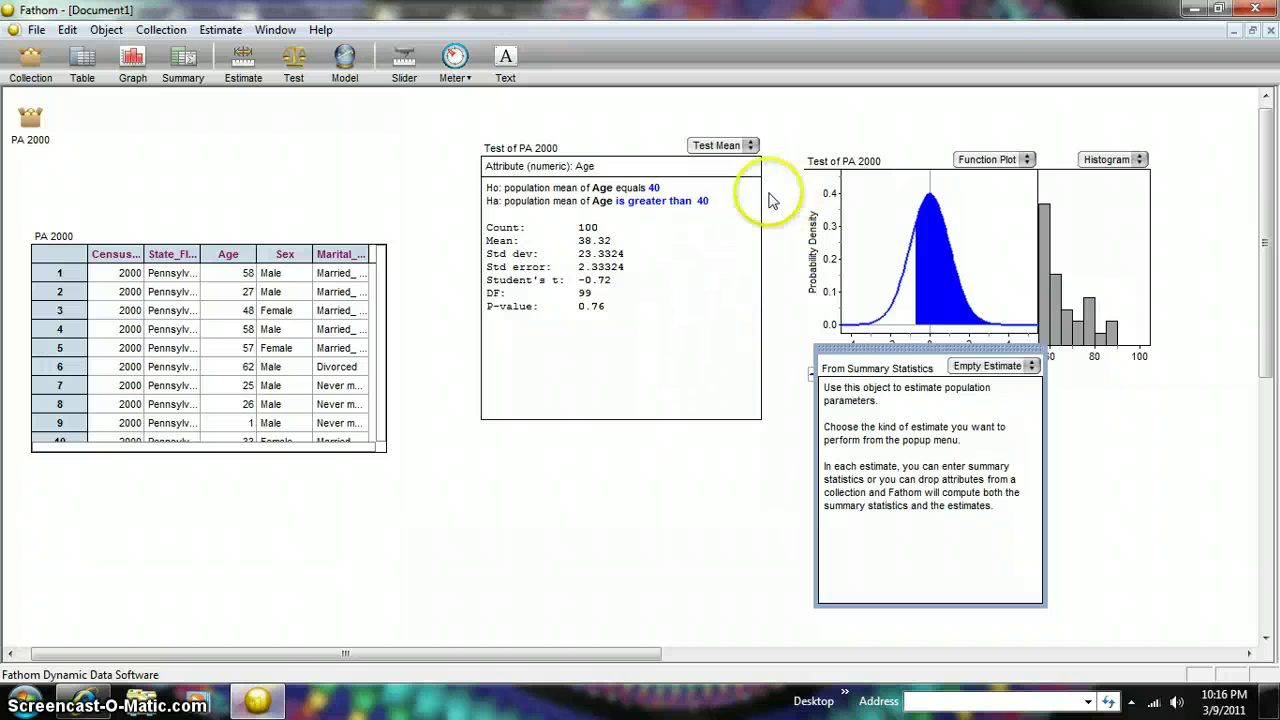
pyautogui.click(1036, 370)
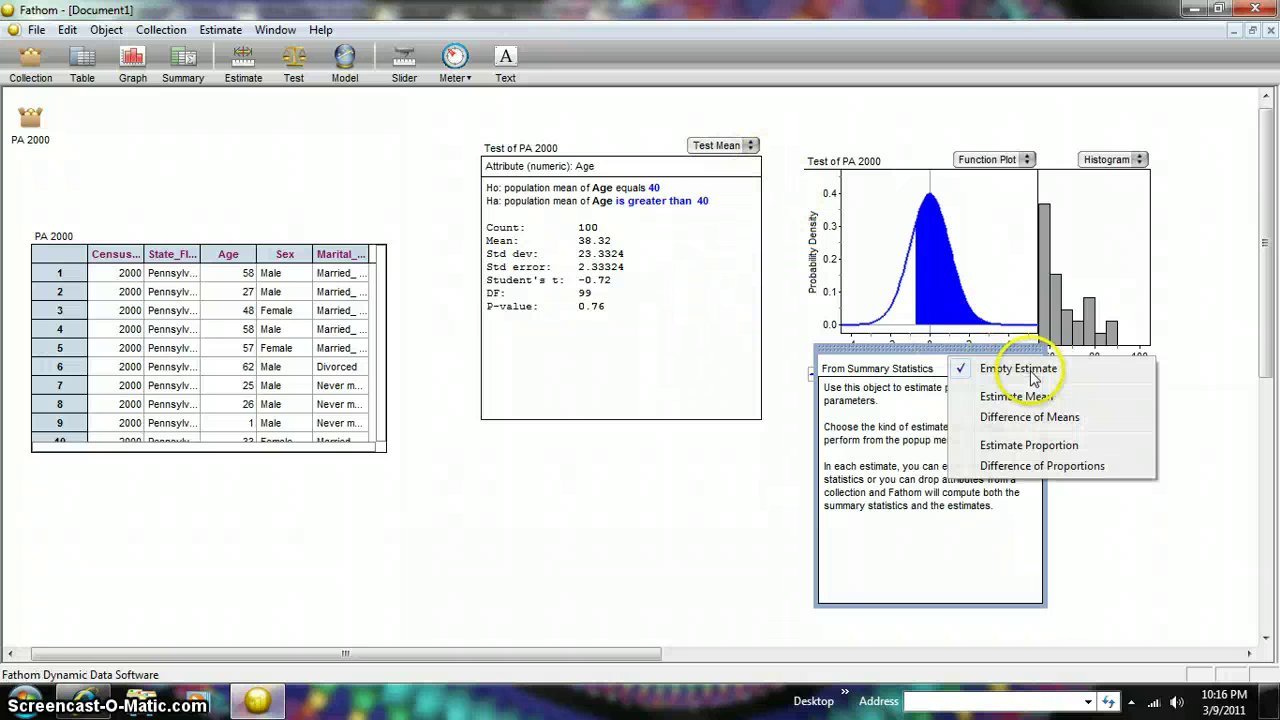
pyautogui.click(1031, 397)
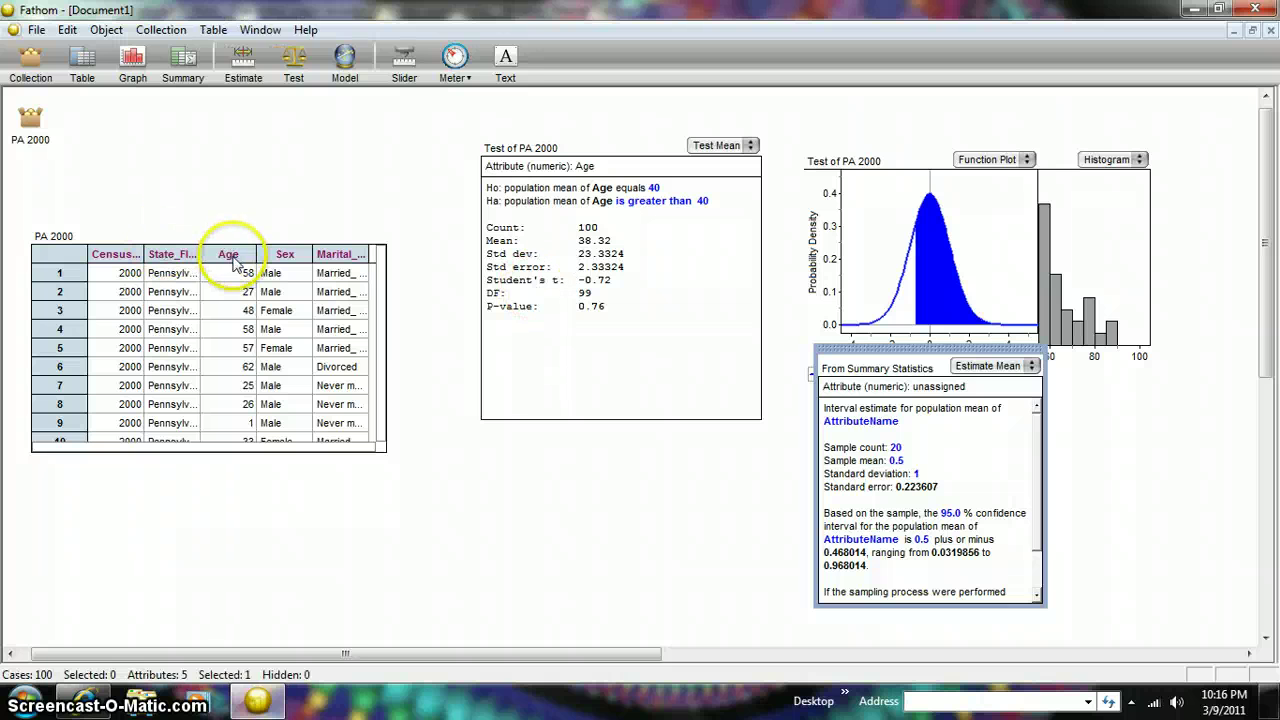
pyautogui.moveTo(228, 254); pyautogui.dragTo(930, 392)
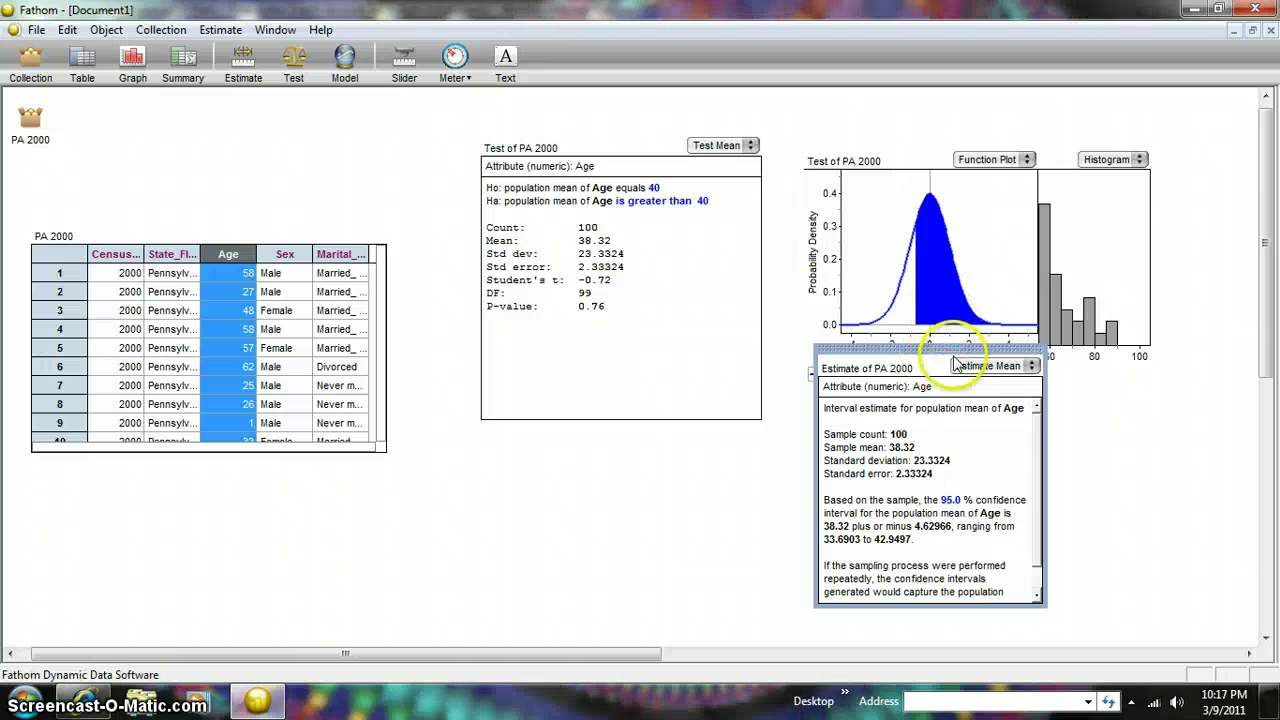
pyautogui.moveTo(940, 362); pyautogui.dragTo(952, 298)
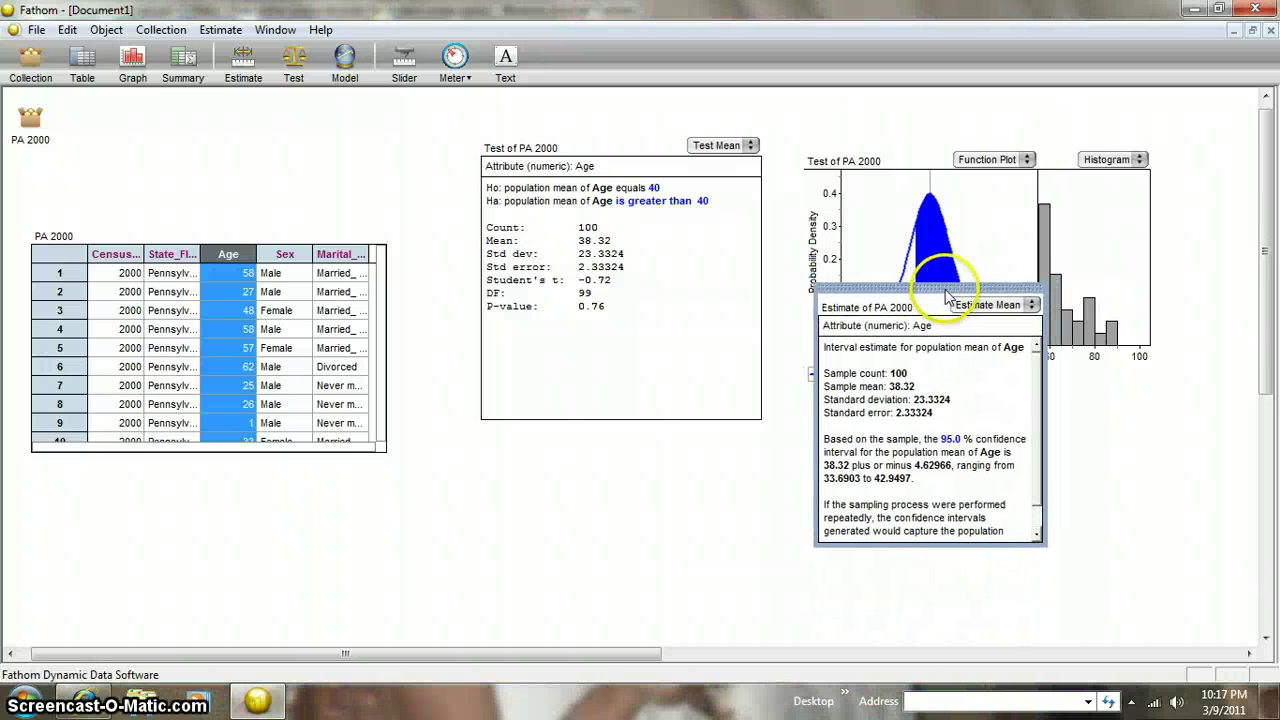
# Step: Enlarge the Age interval estimate box to fit its full text and turn off its Verbose display
pyautogui.moveTo(1043, 553); pyautogui.dragTo(1122, 593)
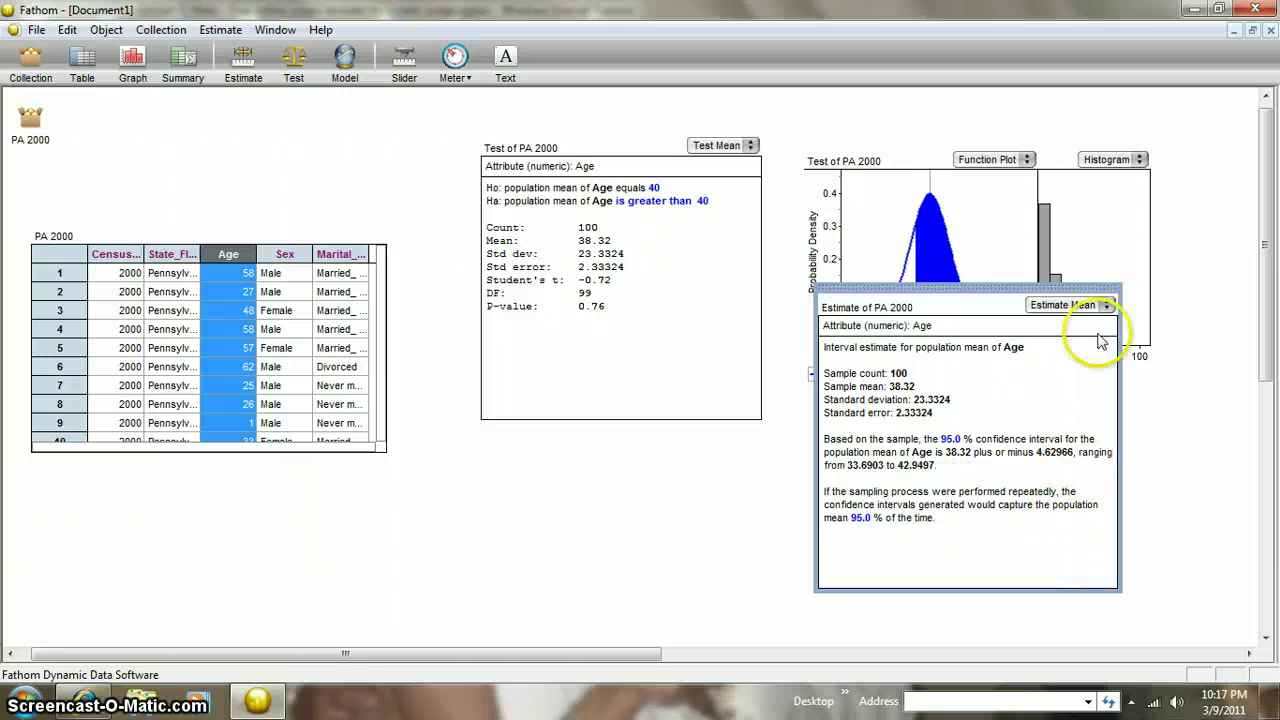
pyautogui.rightClick(1085, 369)
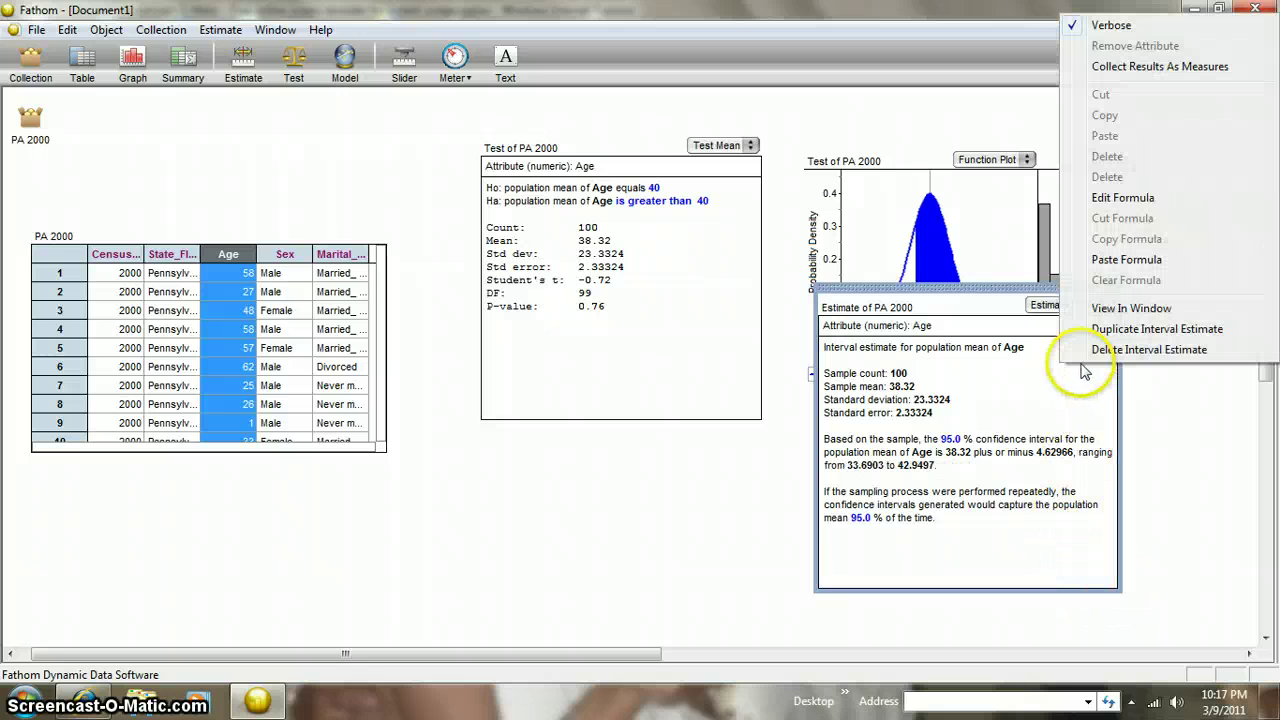
pyautogui.click(1110, 24)
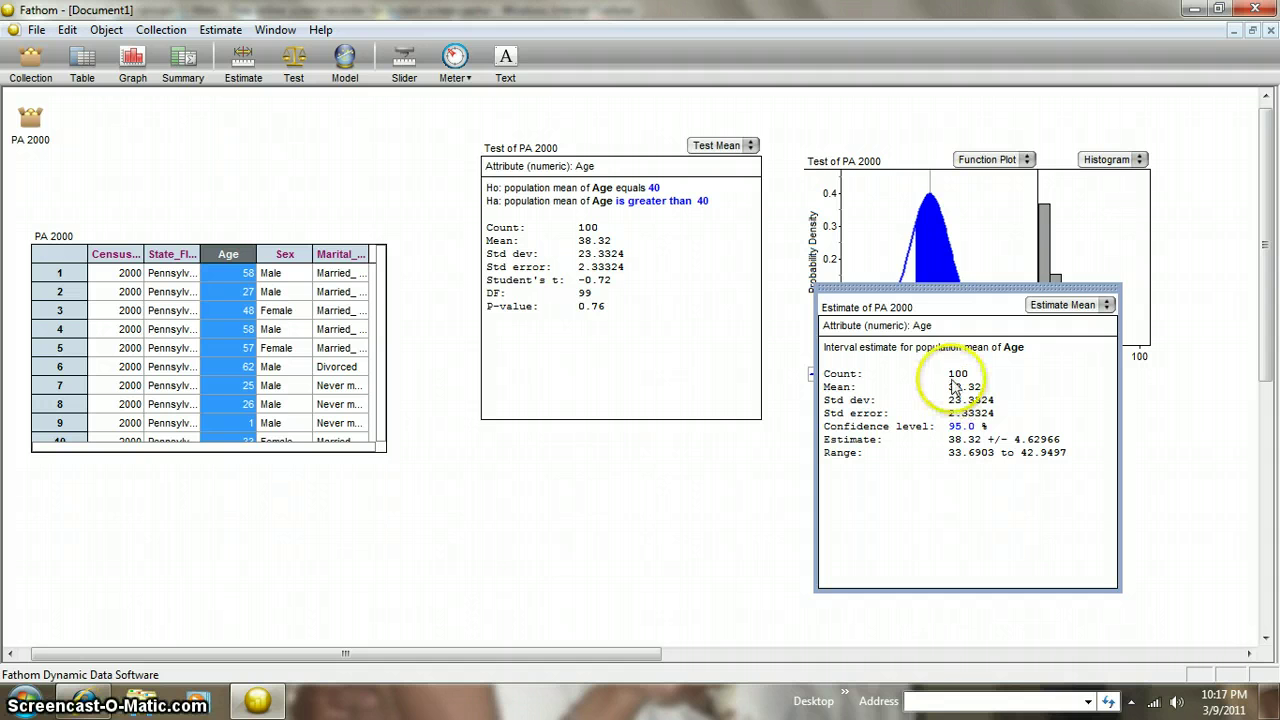
# Step: Set the confidence level of the Age interval estimate to 99%
pyautogui.rightClick(957, 438)
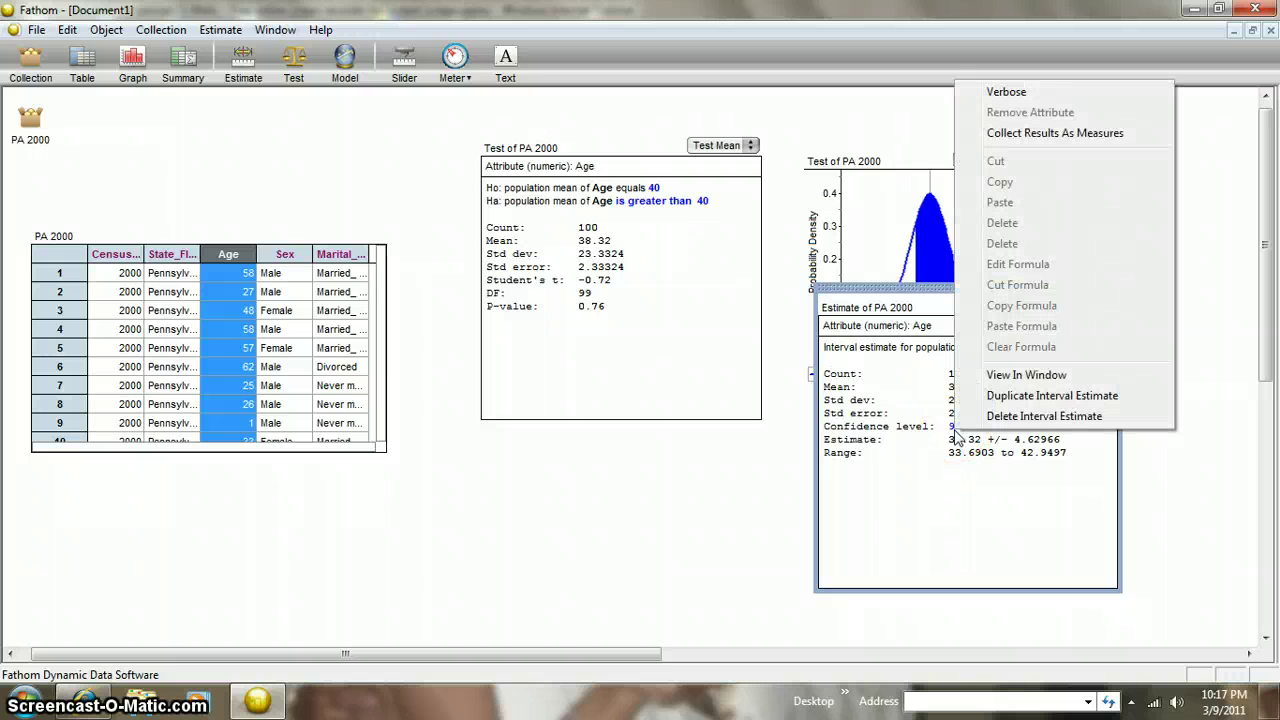
pyautogui.click(948, 428)
pyautogui.moveTo(948, 428); pyautogui.dragTo(963, 433)
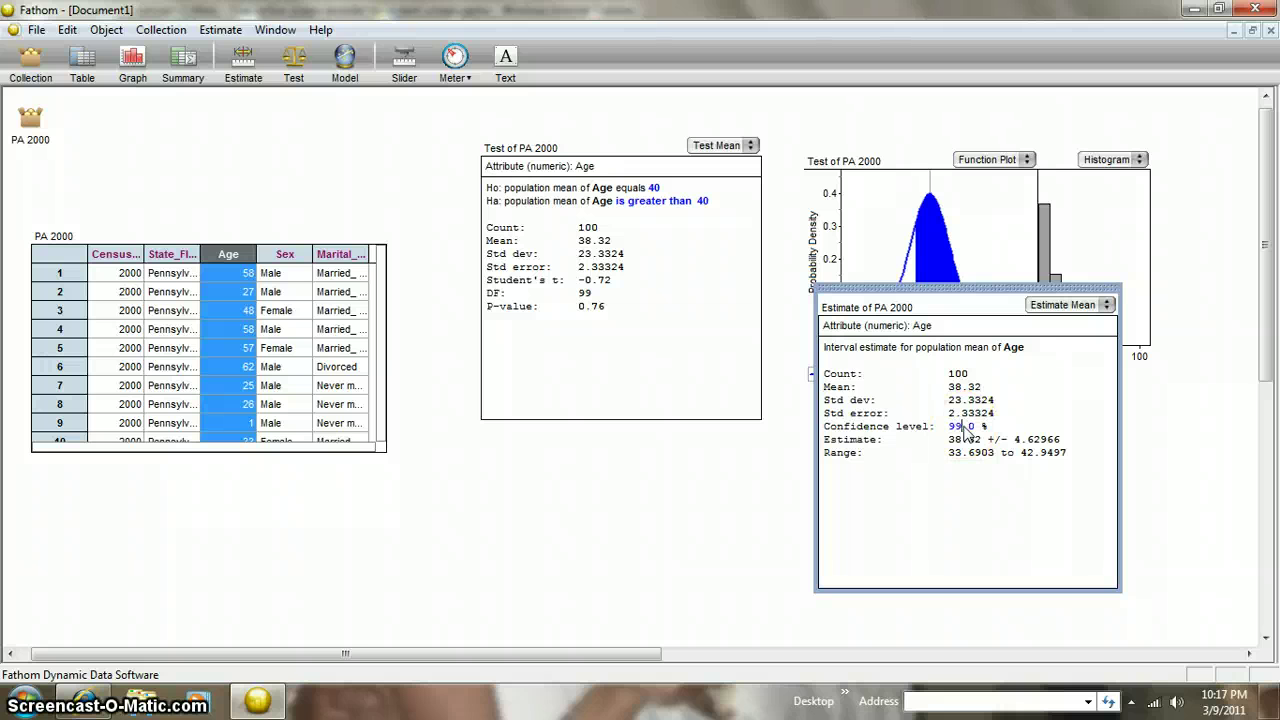
pyautogui.moveTo(1064, 542); pyautogui.dragTo(1033, 505)
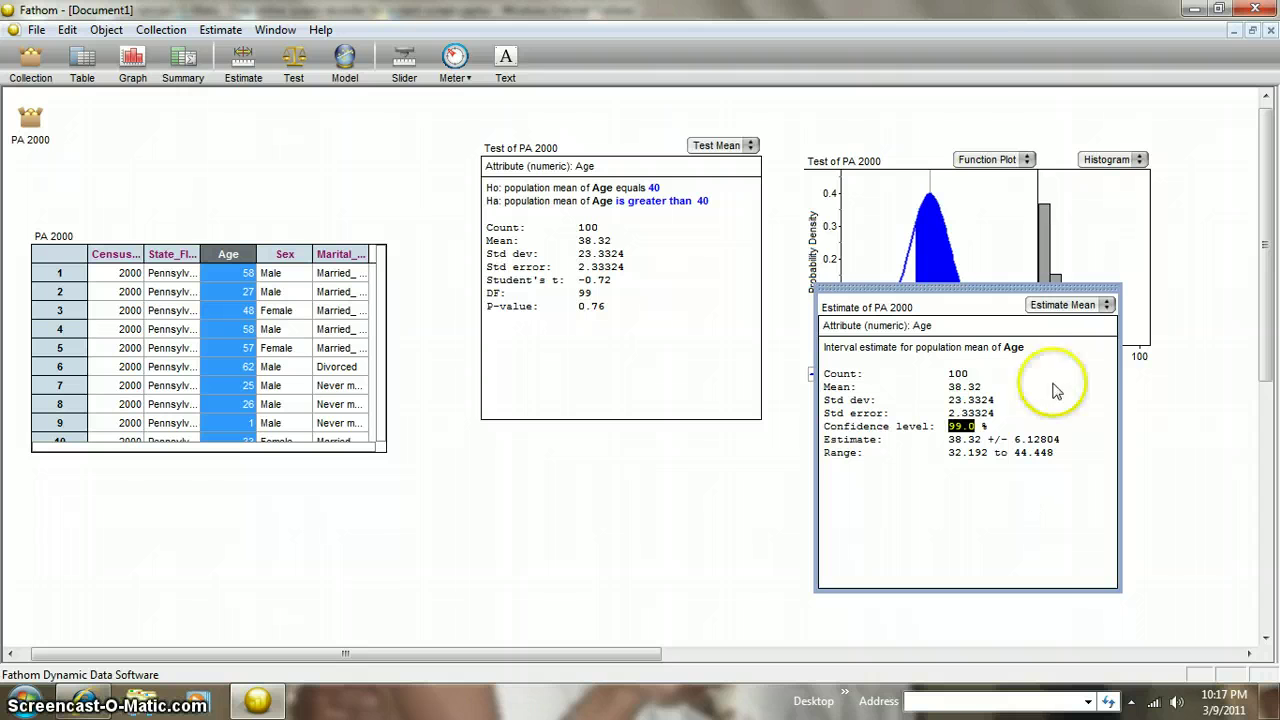
pyautogui.click(1098, 304)
pyautogui.click(1018, 385)
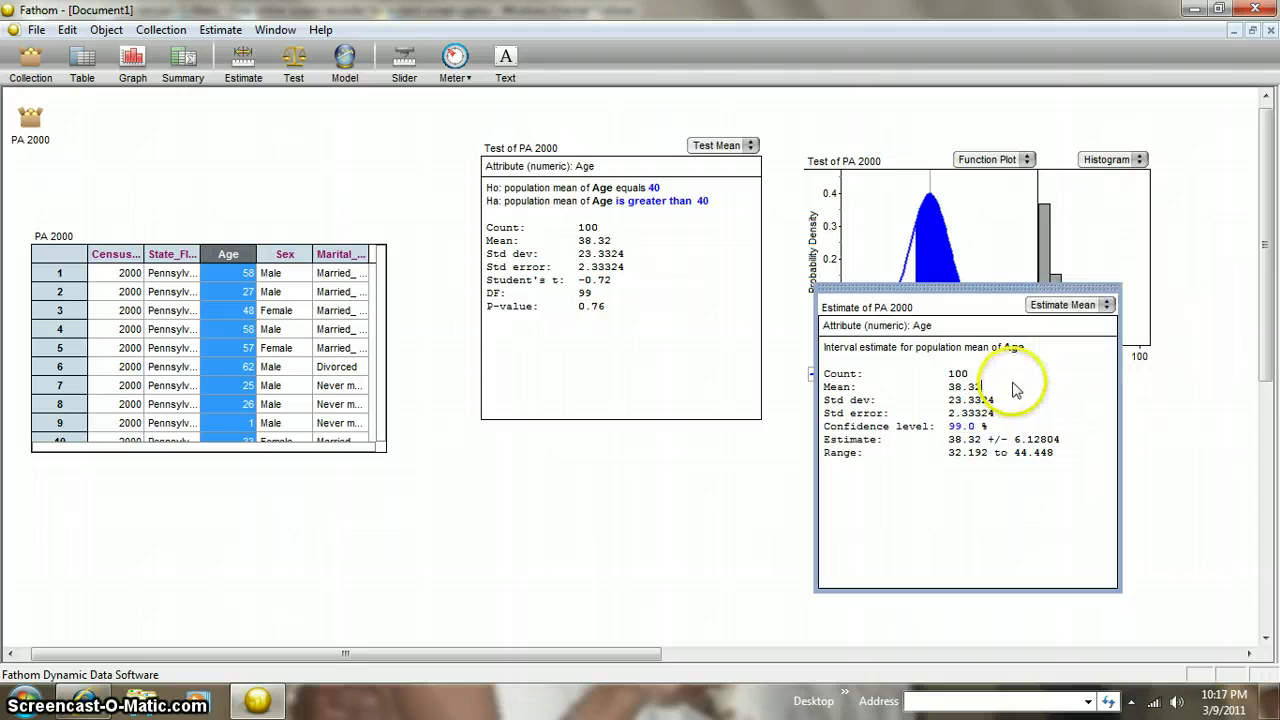
# Step: Turn the Verbose display of the Age estimate back on and move its box off the distribution plot, partly over the test box
pyautogui.rightClick(1014, 384)
pyautogui.click(1064, 46)
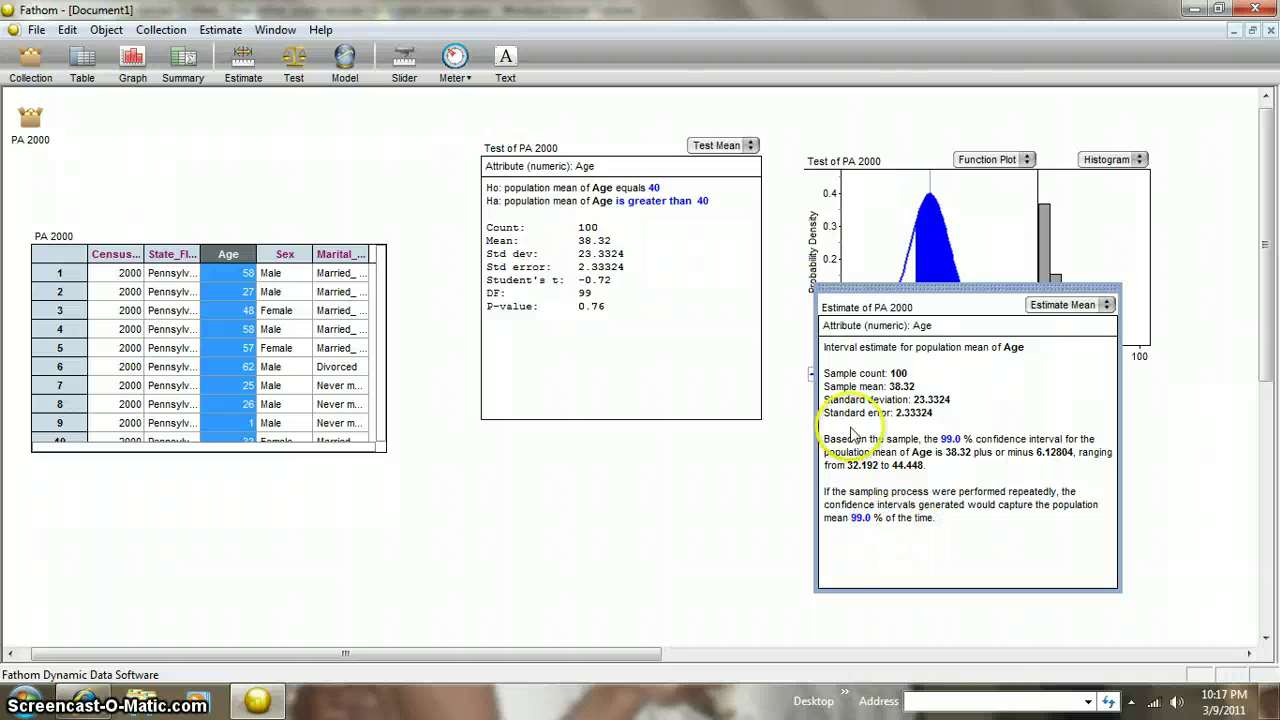
pyautogui.moveTo(946, 295); pyautogui.dragTo(740, 328)
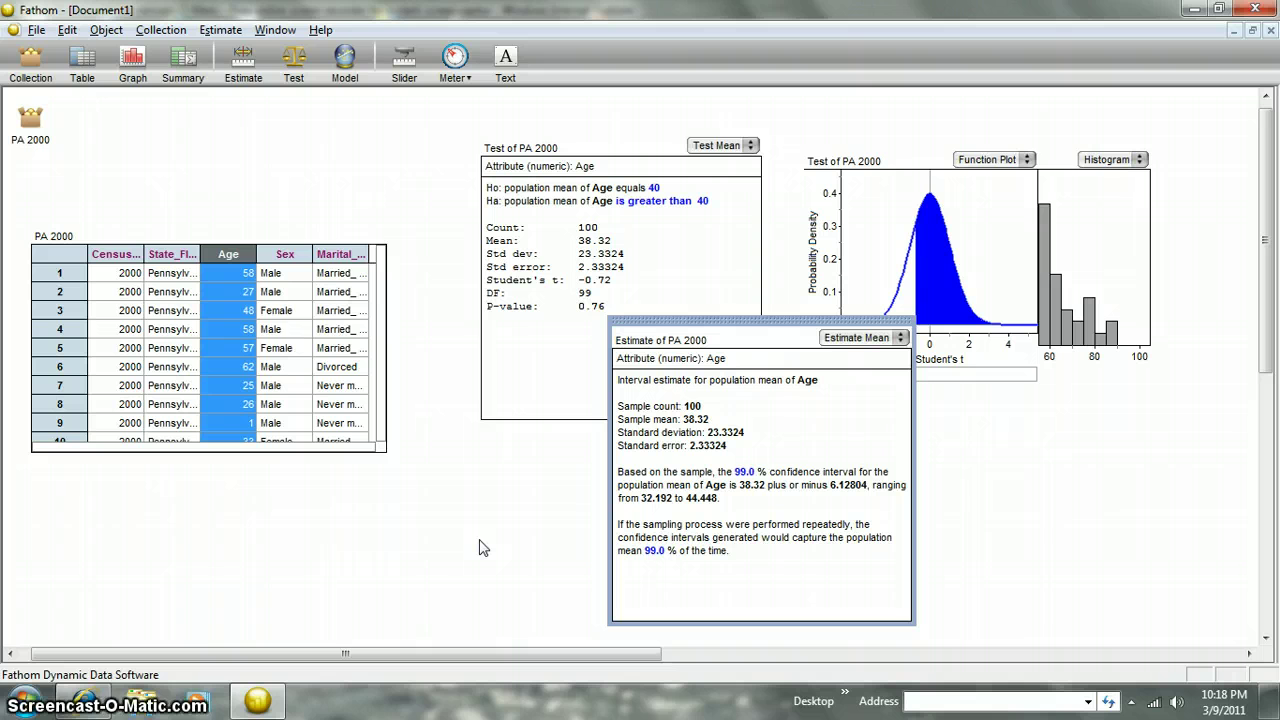
pyautogui.click(88, 702)
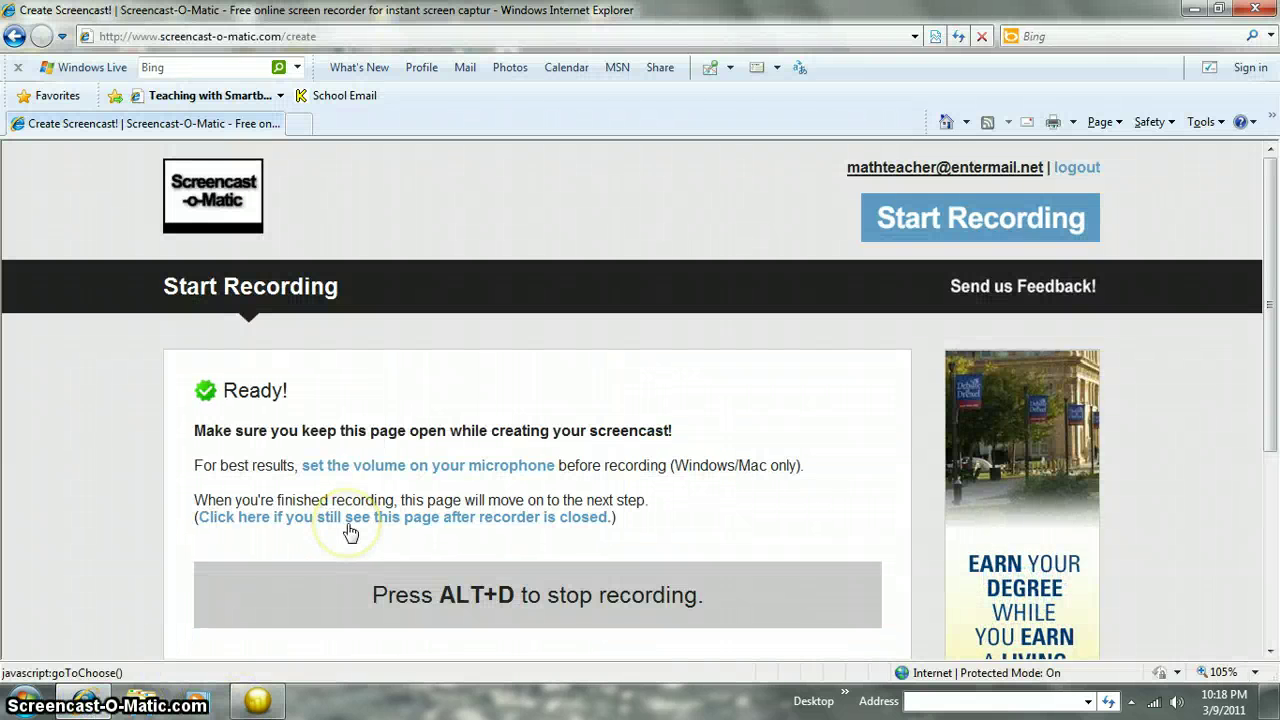